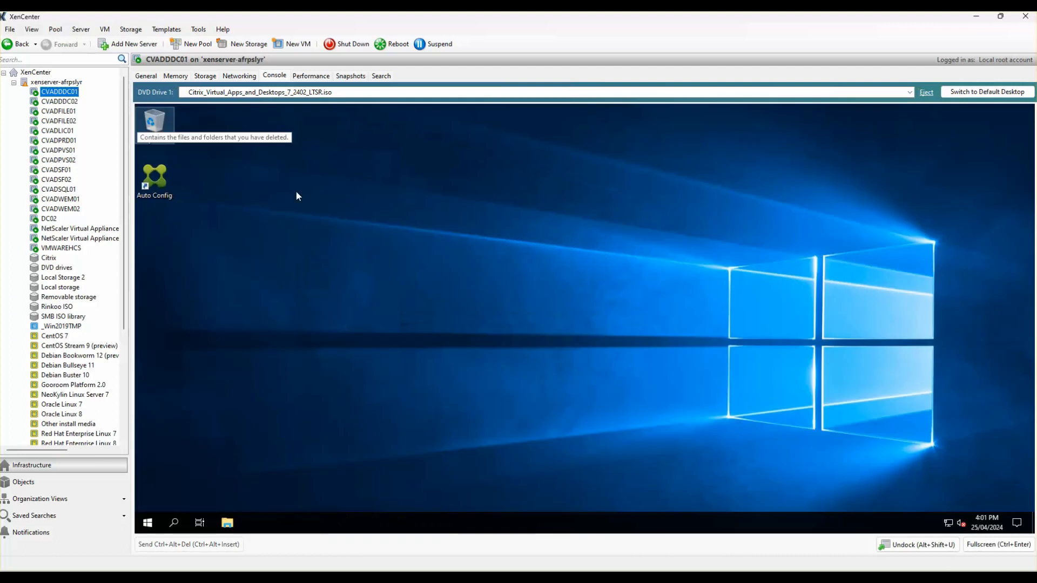
Step: Launch IIS Manager (inetmgr) and select CVADDDC01's Default Web Site
{"action": "right_click", "coordinate": [157, 523]}
{"action": "left_click", "coordinate": [173, 473]}
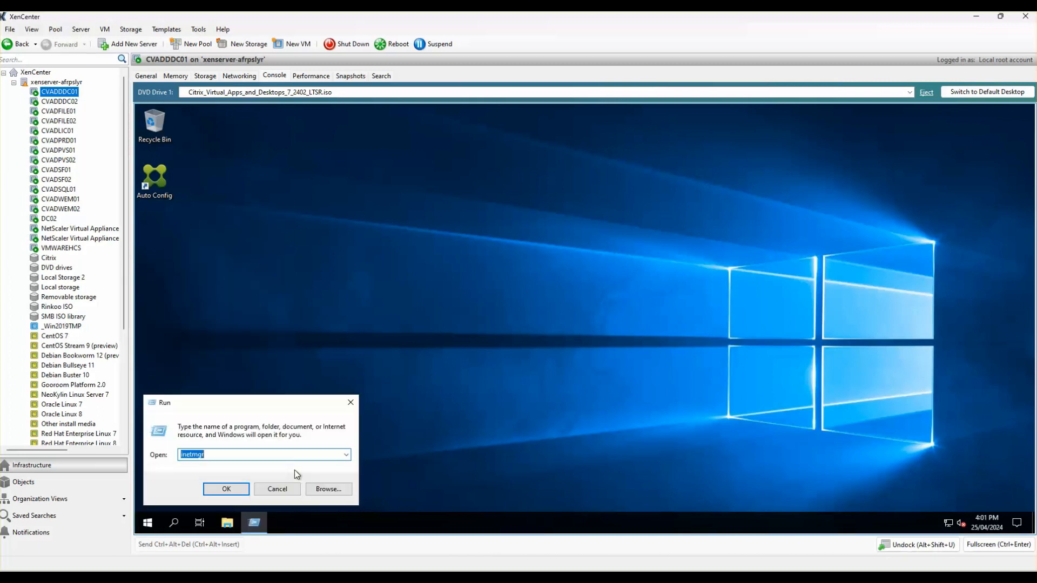
{"action": "key", "text": "Return"}
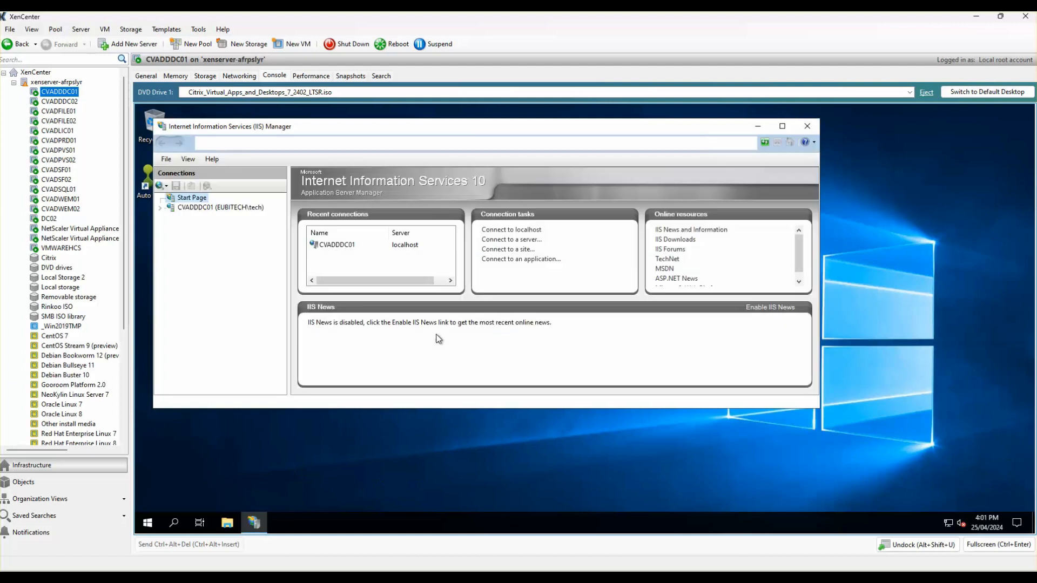
{"action": "left_click", "coordinate": [219, 208]}
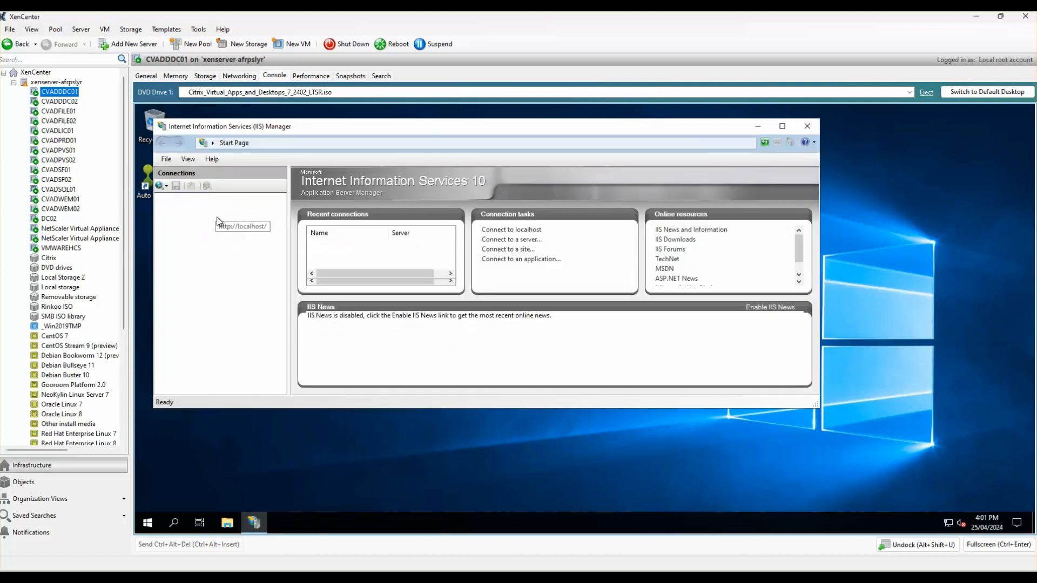
{"action": "left_click", "coordinate": [198, 237]}
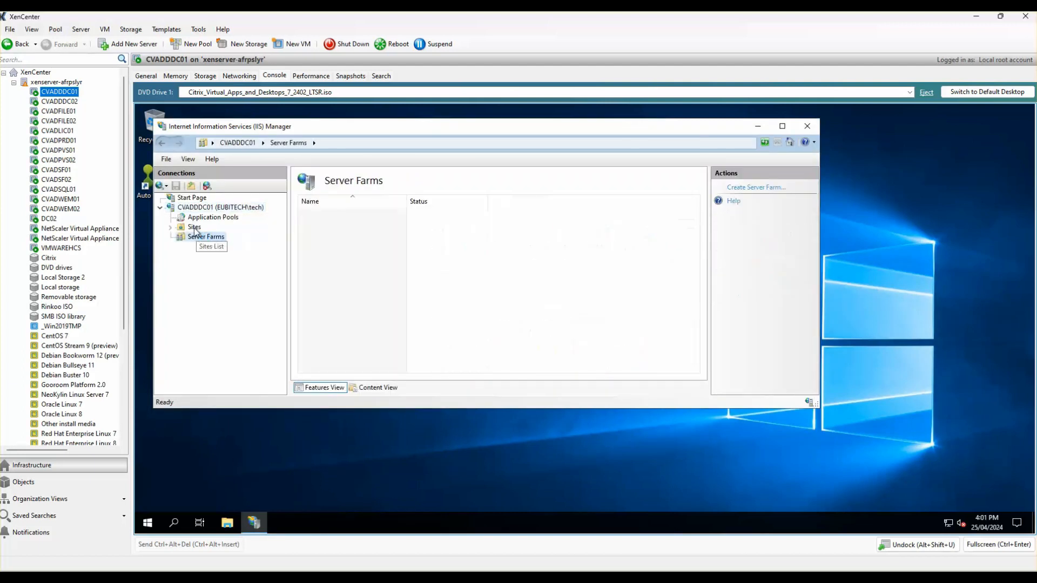
{"action": "left_click", "coordinate": [194, 228]}
{"action": "left_click", "coordinate": [215, 237]}
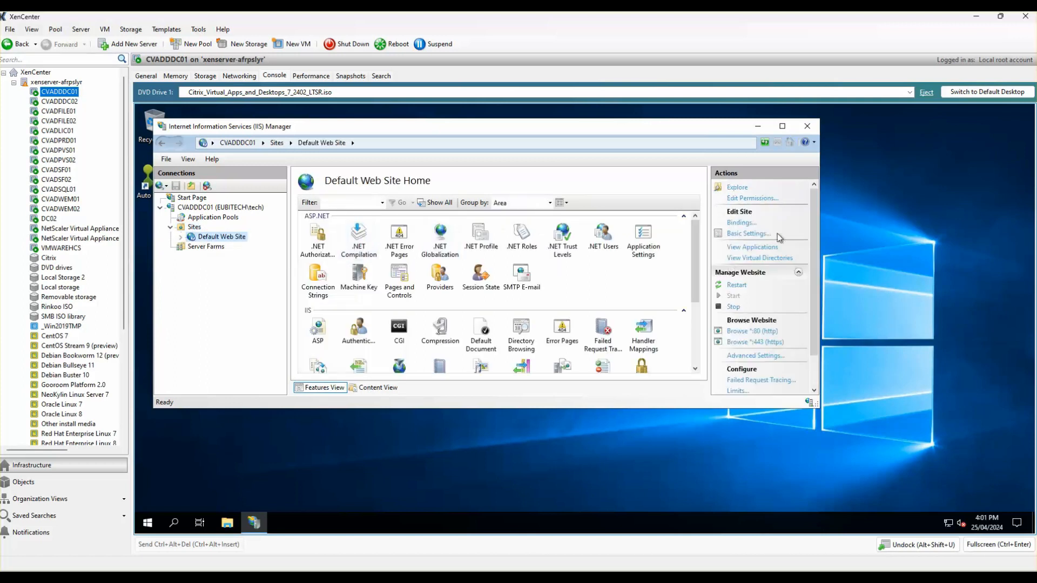
Step: Switch the https port 443 binding to the *.eubitech.co.nz certificate and close IIS Manager
{"action": "left_click", "coordinate": [741, 222]}
{"action": "left_click", "coordinate": [342, 259]}
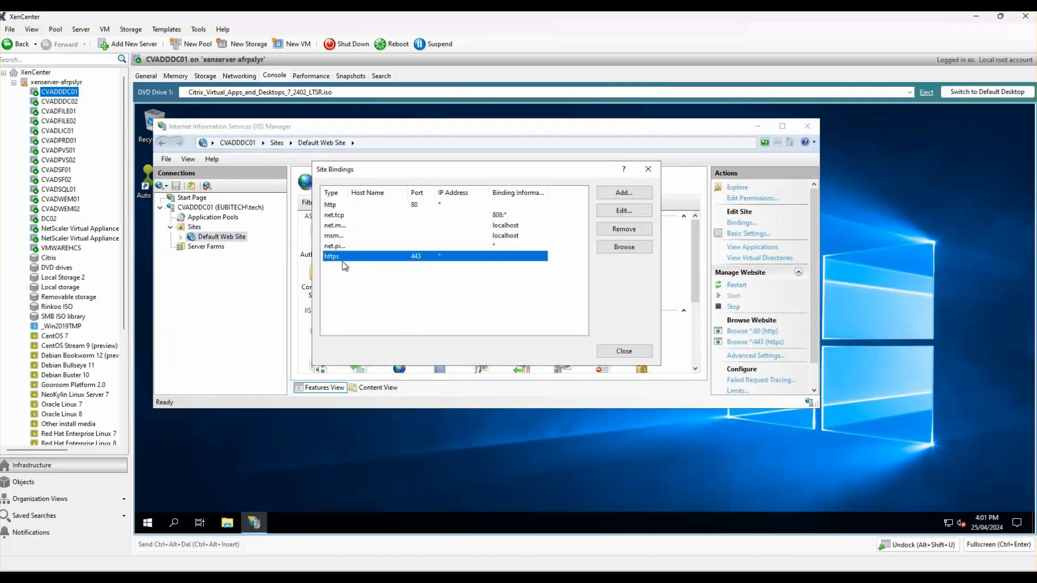
{"action": "left_click", "coordinate": [624, 211]}
{"action": "left_click", "coordinate": [423, 331]}
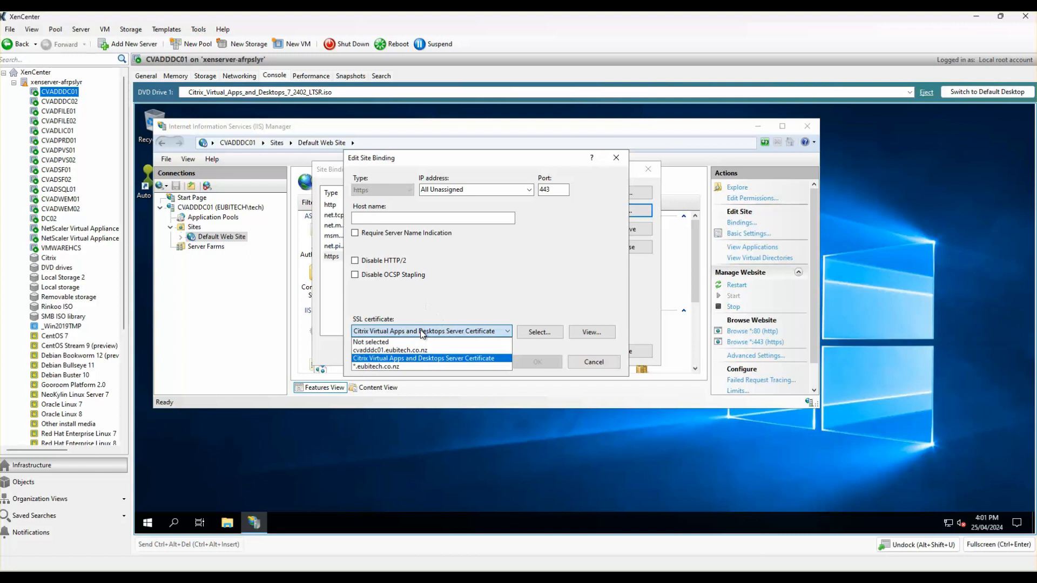
{"action": "left_click", "coordinate": [380, 367]}
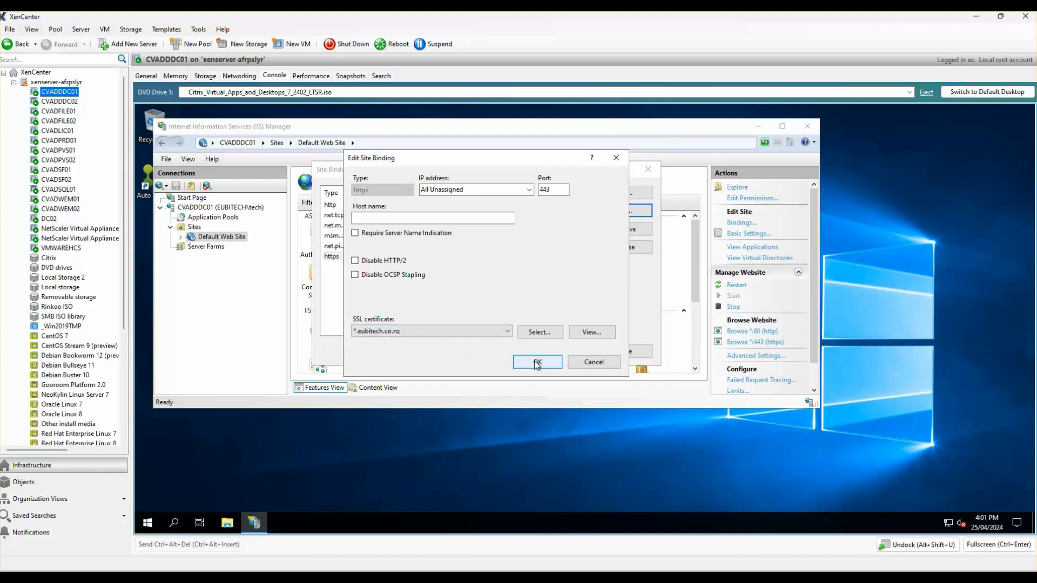
{"action": "left_click", "coordinate": [538, 362]}
{"action": "left_click", "coordinate": [626, 351]}
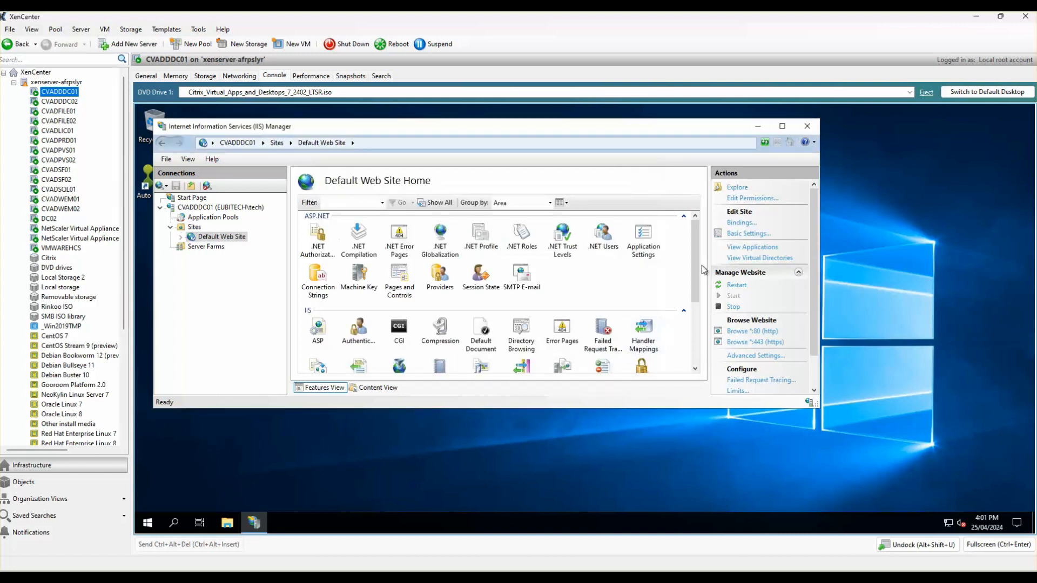
{"action": "left_click", "coordinate": [808, 125]}
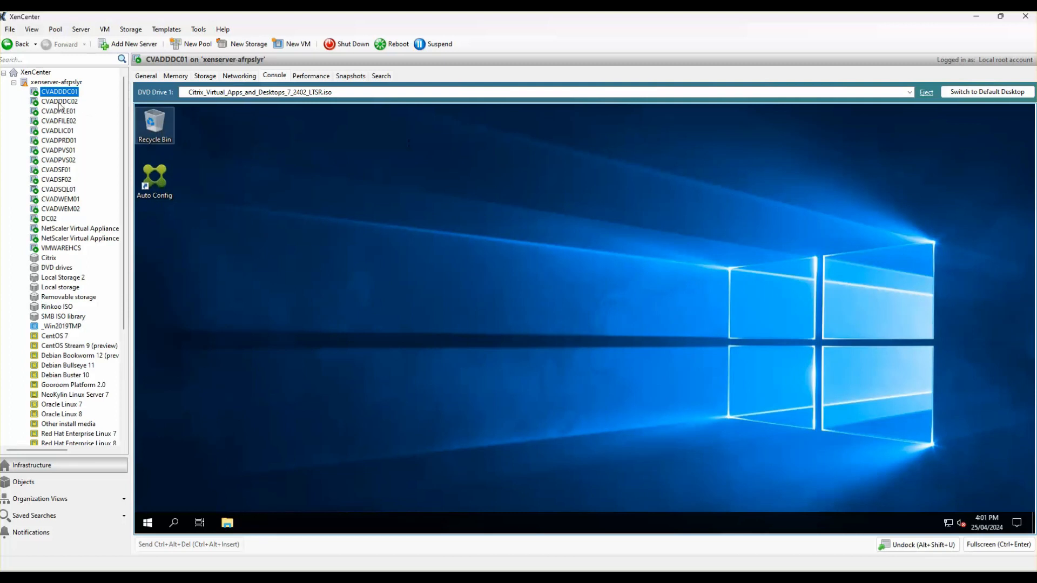
Step: On the CVADDDC02 console, launch IIS Manager with inetmgr and select its Default Web Site
{"action": "left_click", "coordinate": [59, 101]}
{"action": "right_click", "coordinate": [320, 517]}
{"action": "left_click", "coordinate": [359, 461]}
{"action": "type", "text": "inetmgr"}
{"action": "key", "text": "Return"}
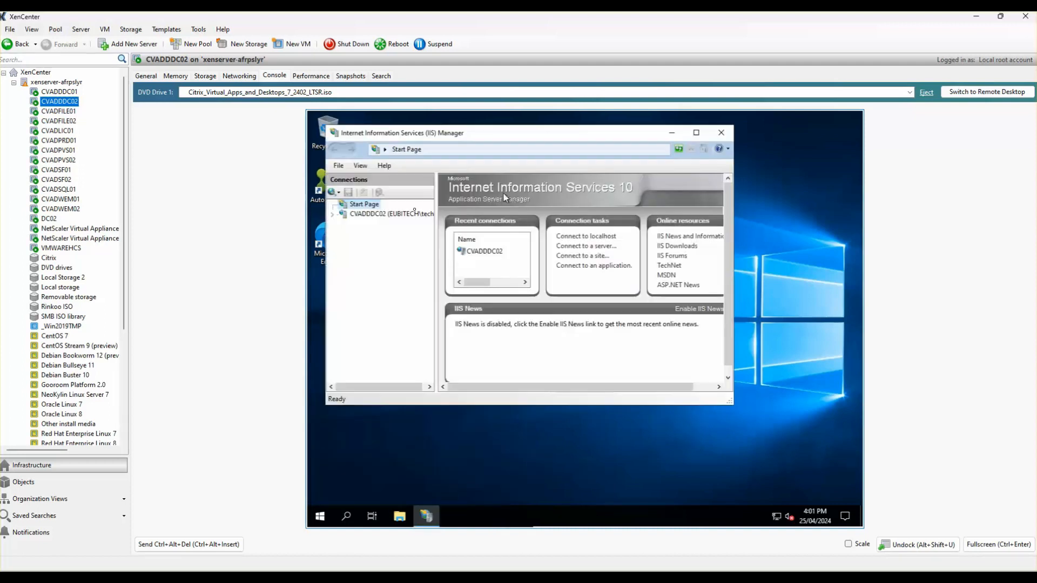
{"action": "left_click", "coordinate": [406, 216]}
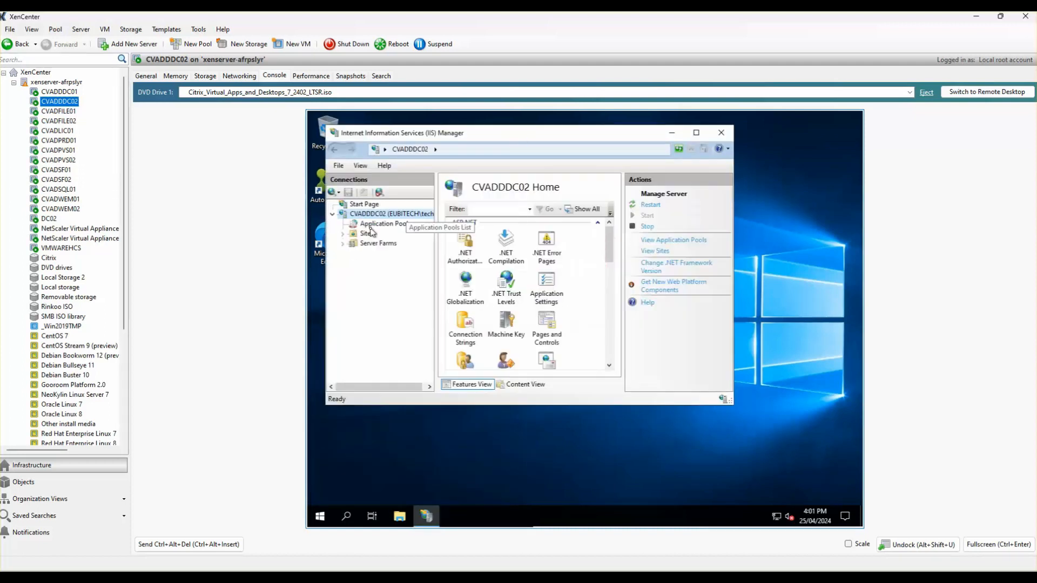
{"action": "left_click", "coordinate": [368, 233]}
{"action": "left_click", "coordinate": [393, 243]}
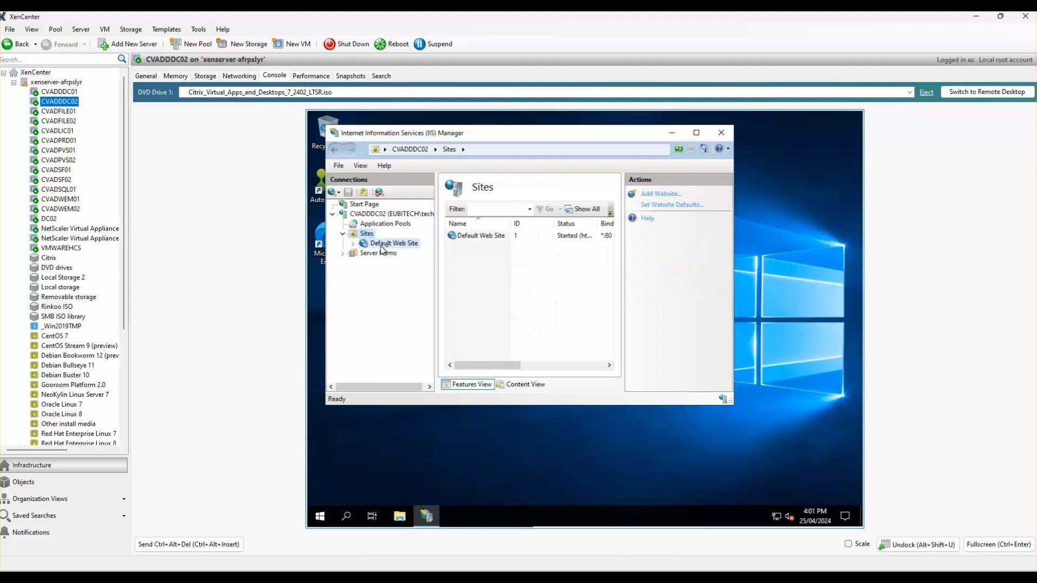
{"action": "left_click", "coordinate": [698, 133]}
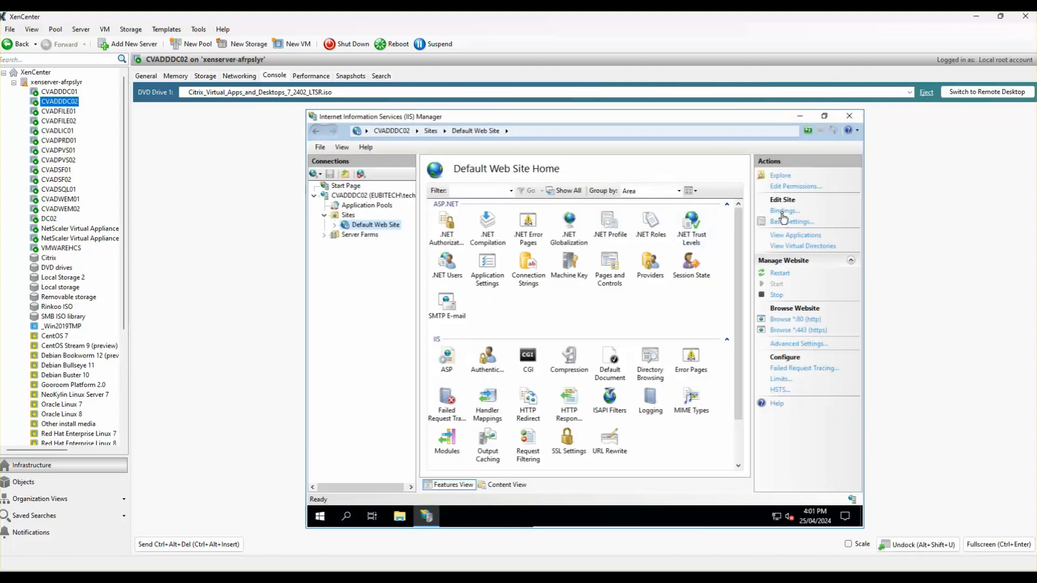
Step: Give the 443 https binding the *.eubitech.co.nz certificate and close IIS Manager
{"action": "left_click", "coordinate": [783, 211]}
{"action": "double_click", "coordinate": [429, 299]}
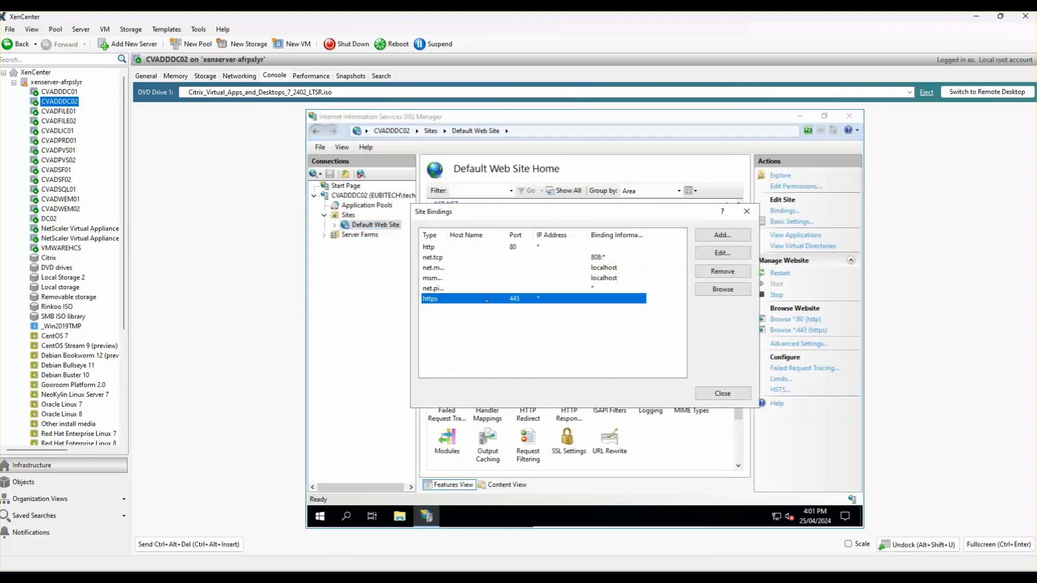
{"action": "left_click", "coordinate": [471, 375]}
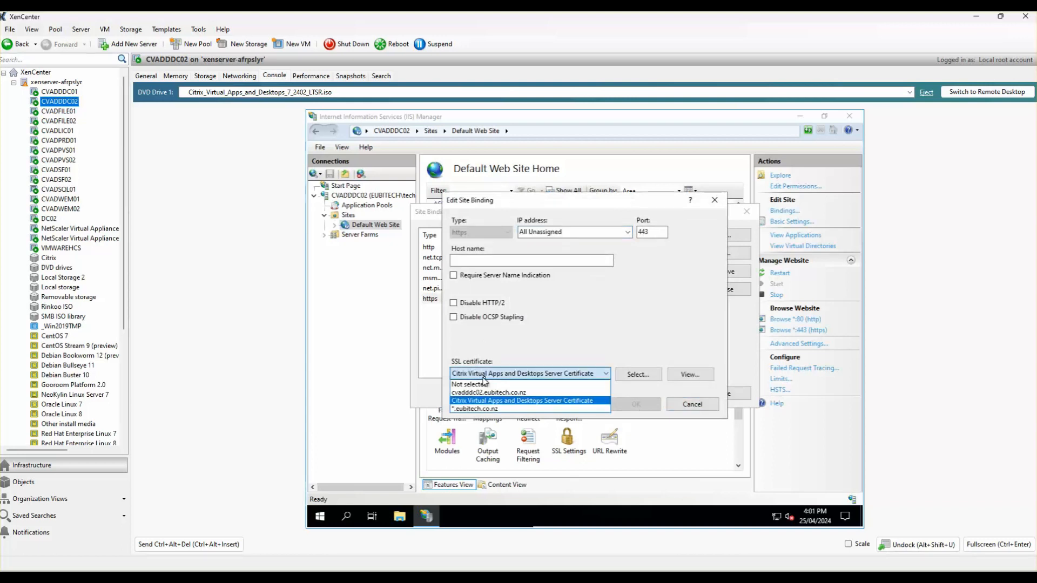
{"action": "left_click", "coordinate": [467, 408]}
{"action": "left_click", "coordinate": [637, 405]}
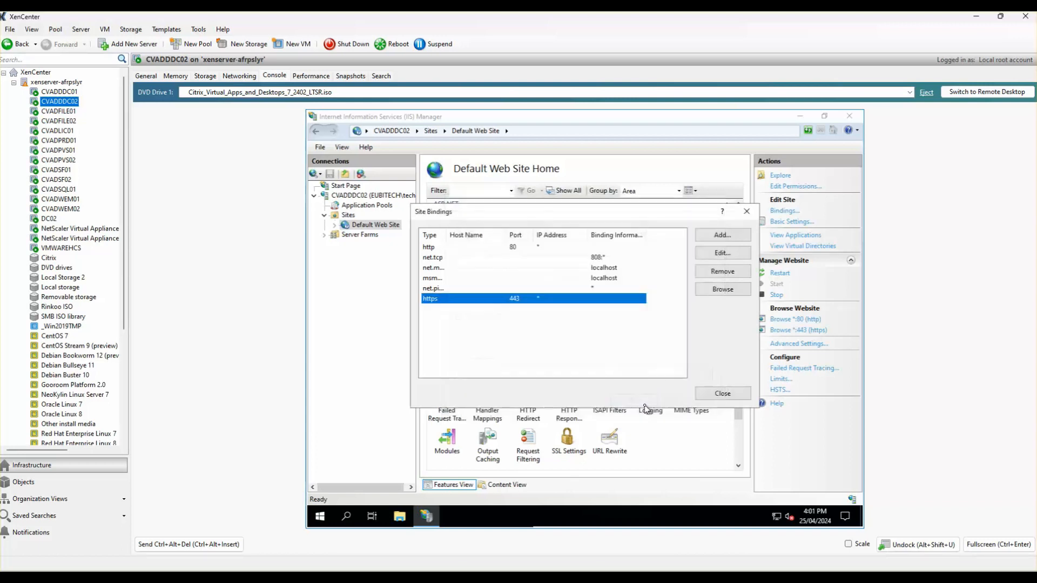
{"action": "left_click", "coordinate": [725, 398]}
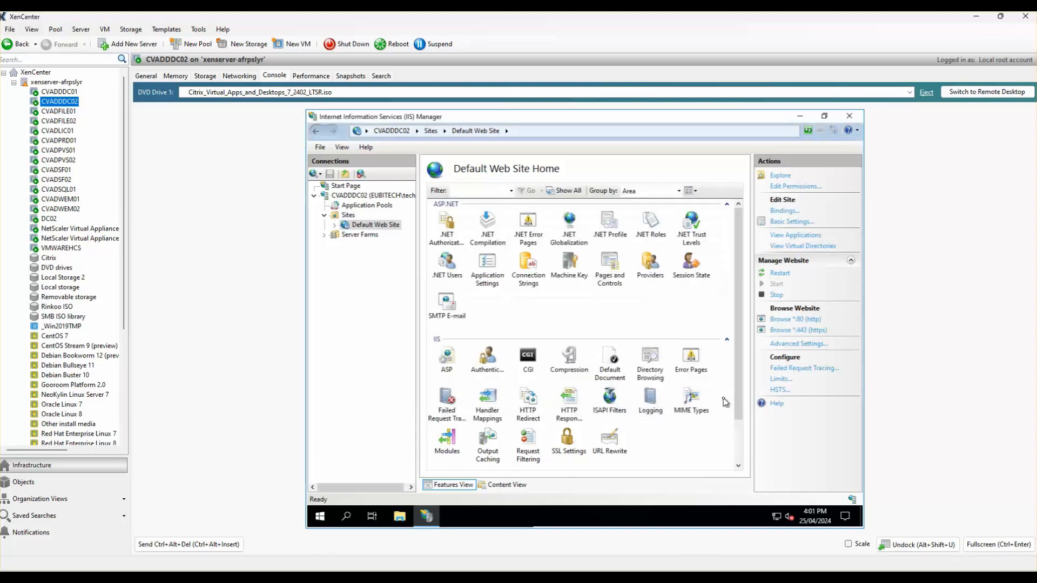
{"action": "left_click", "coordinate": [849, 116]}
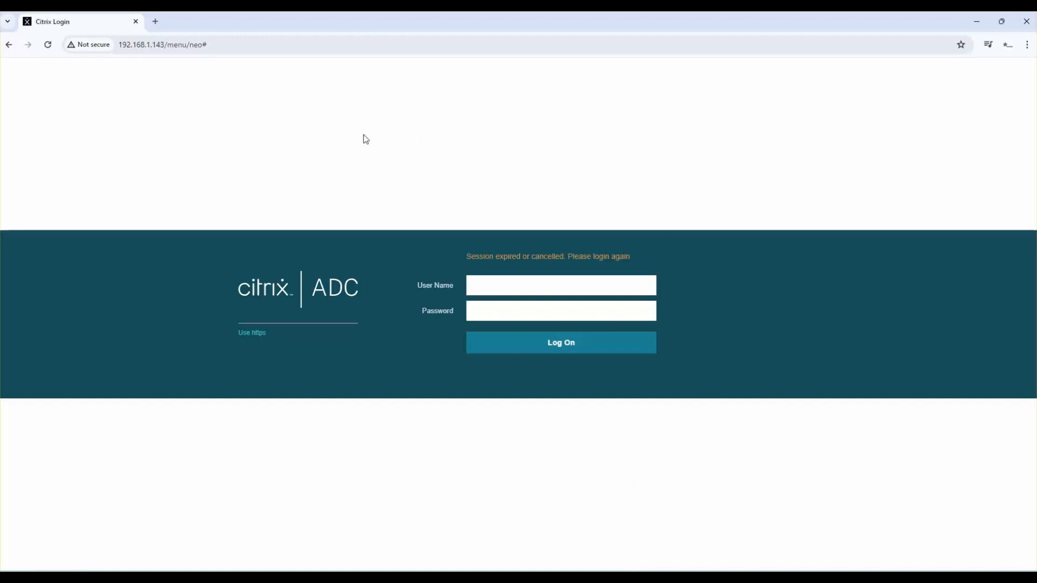
Step: Enter the admin user name and password and log on to the Citrix ADC console
{"action": "left_click", "coordinate": [501, 280]}
{"action": "key", "text": "Tab"}
{"action": "type", "text": "n"}
{"action": "key", "text": "BackSpace"}
{"action": "type", "text": "n"}
{"action": "key", "text": "Return"}
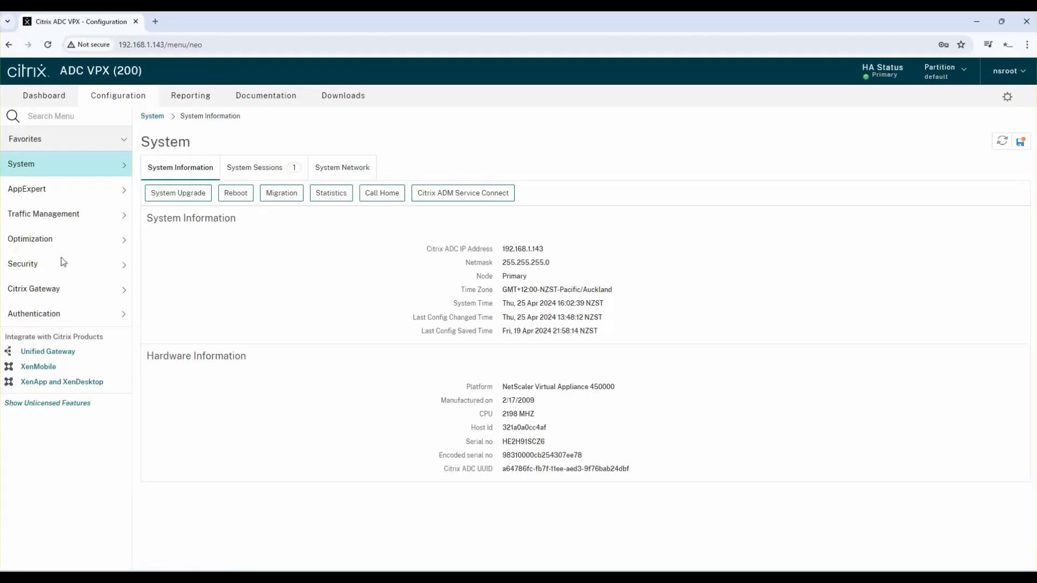
Step: Go to Traffic Management > Load Balancing > Servers and start a new server
{"action": "left_click", "coordinate": [77, 219]}
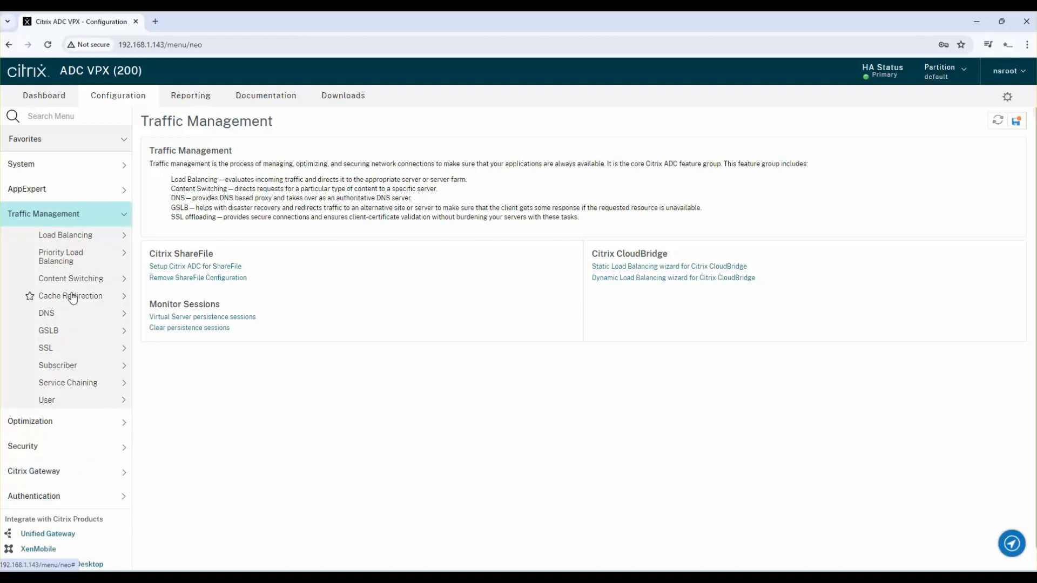
{"action": "left_click", "coordinate": [78, 238]}
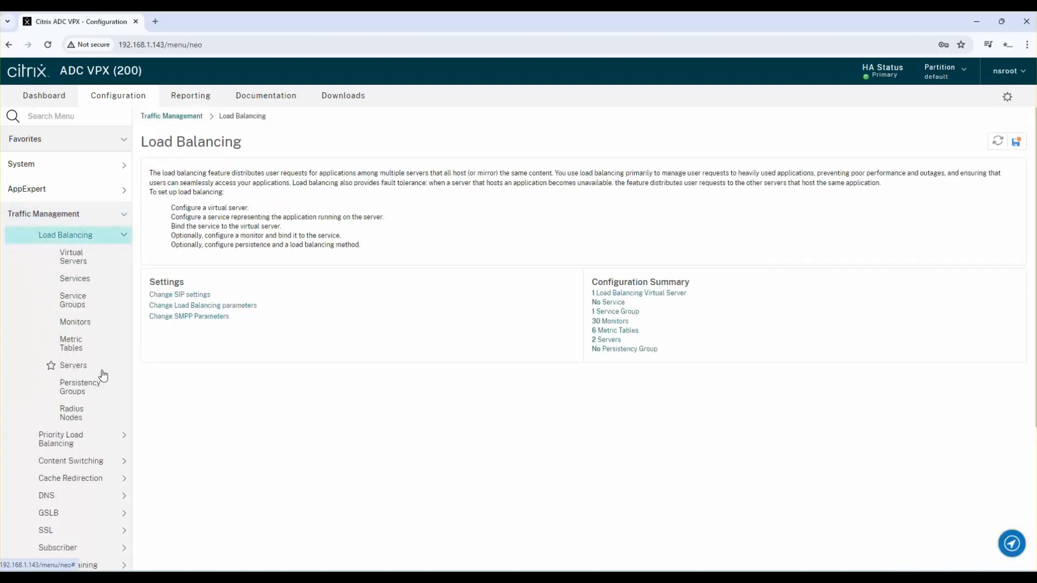
{"action": "left_click", "coordinate": [82, 369]}
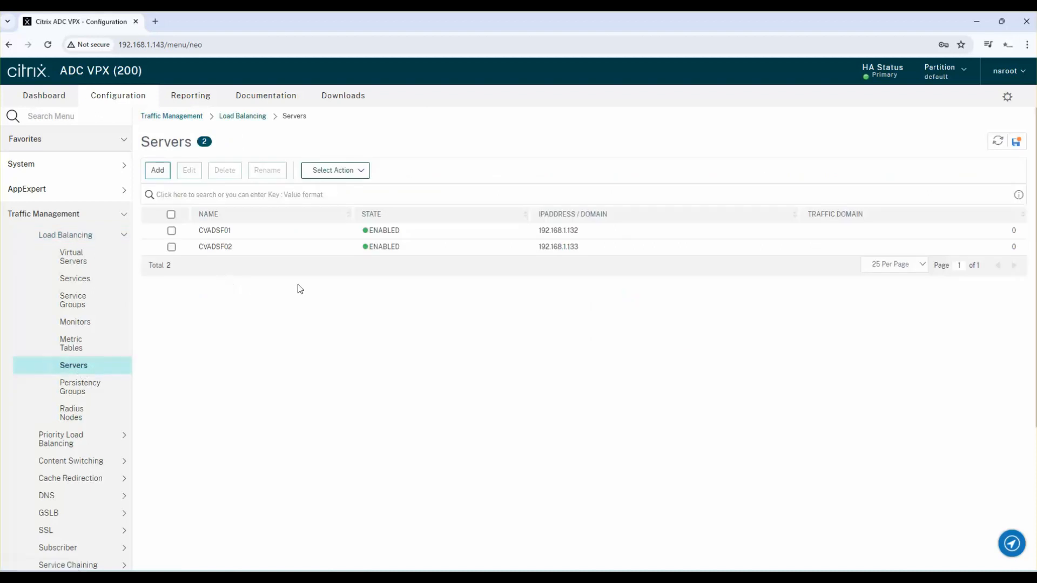
{"action": "left_click", "coordinate": [159, 171]}
Step: Create server CVADDDC01 at 192.168.1.130 with comment 'Delivery Controller'
{"action": "left_click", "coordinate": [66, 171]}
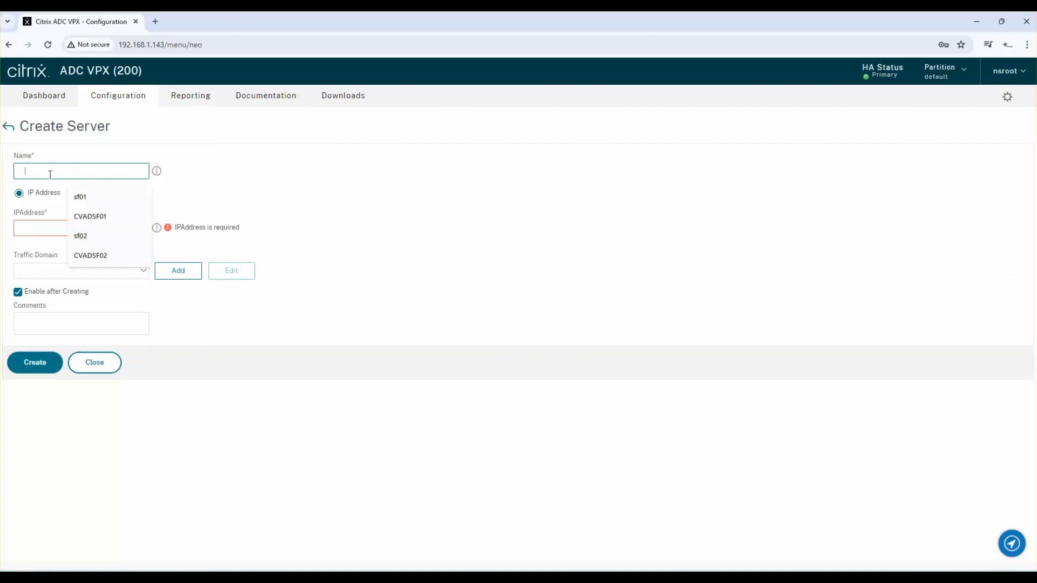
{"action": "type", "text": "CVAD"}
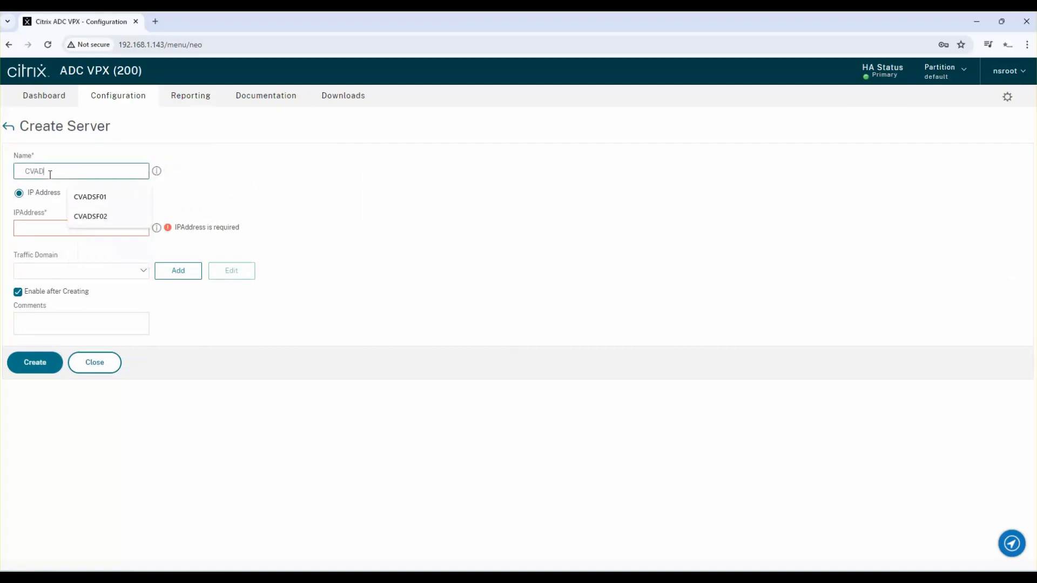
{"action": "type", "text": "DDC01"}
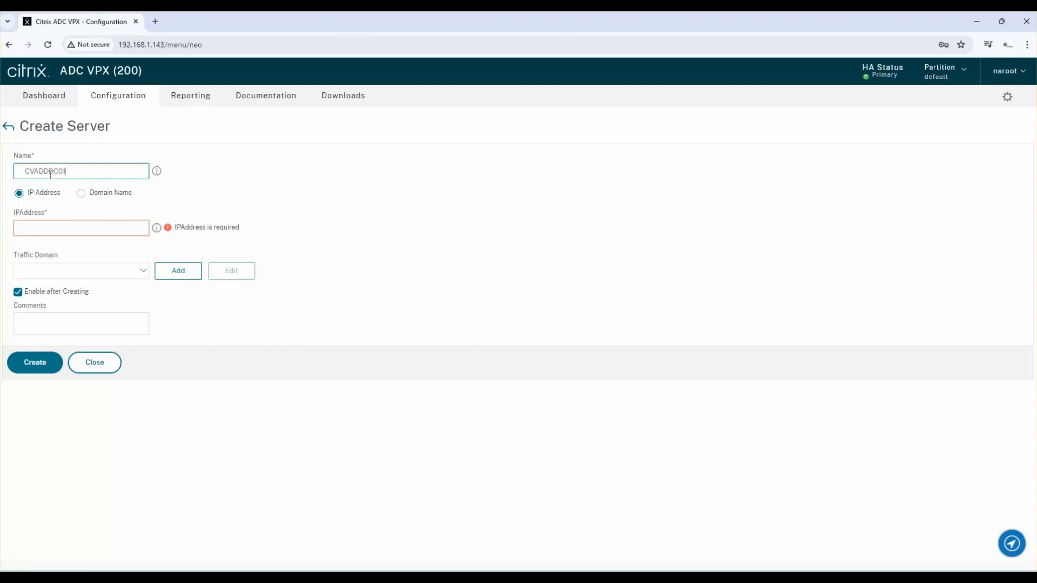
{"action": "left_click", "coordinate": [45, 228]}
{"action": "type", "text": "192.168.1.130"}
{"action": "left_click", "coordinate": [39, 320]}
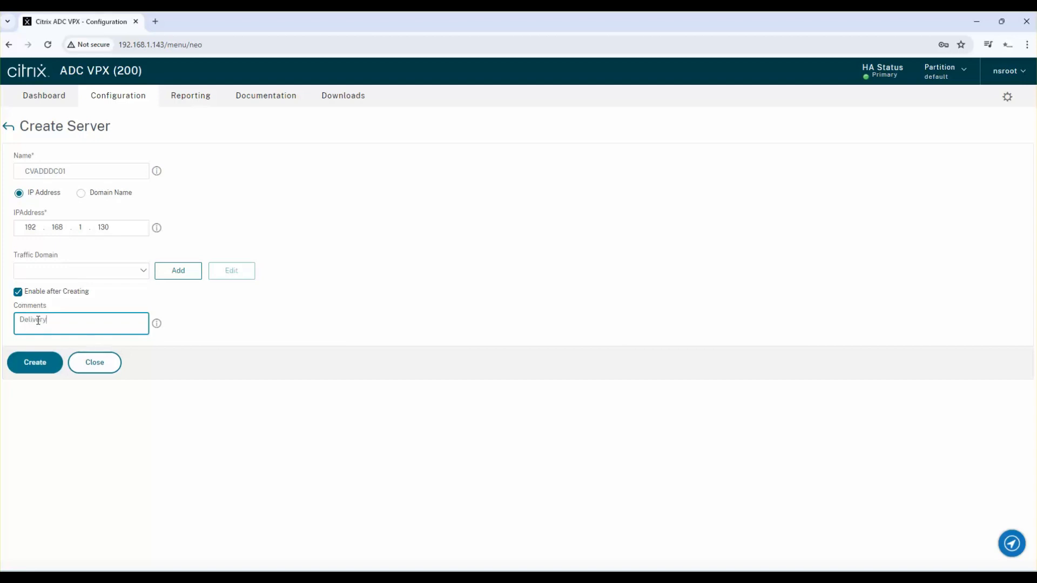
{"action": "type", "text": "Delivery Controller"}
{"action": "left_click", "coordinate": [37, 364]}
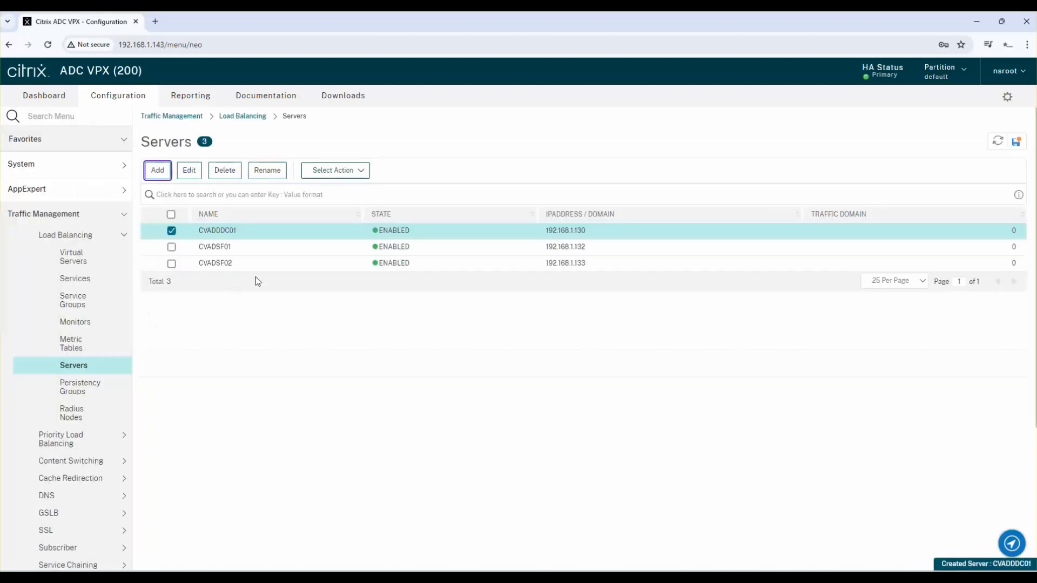
Step: Add server CVADDDC02 at 192.168.1.131, then bring up the Load Balancing Monitors list
{"action": "left_click", "coordinate": [162, 174]}
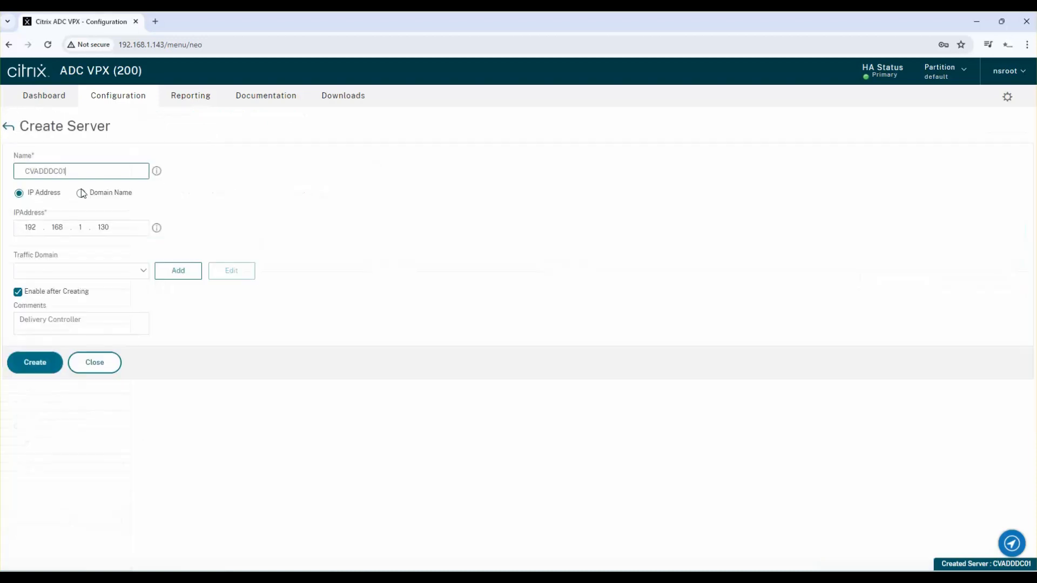
{"action": "key", "text": "BackSpace"}
{"action": "type", "text": "2"}
{"action": "left_click", "coordinate": [110, 227]}
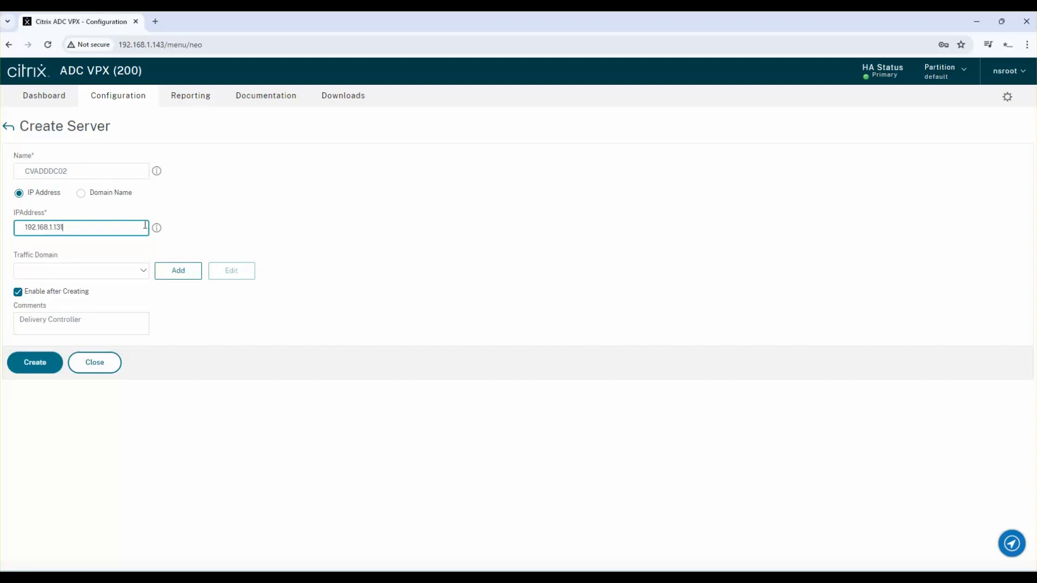
{"action": "left_click", "coordinate": [35, 363]}
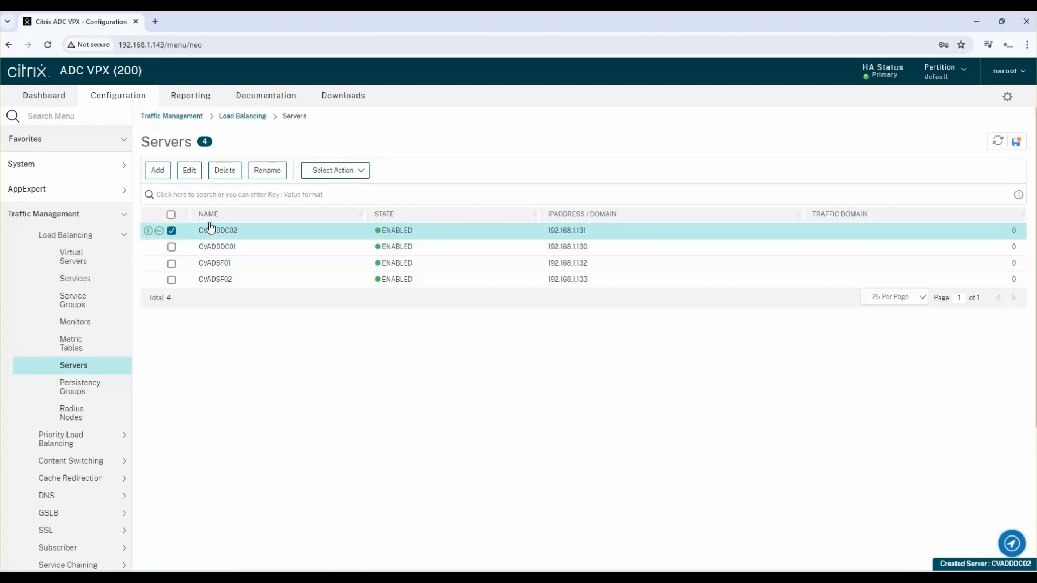
{"action": "left_click", "coordinate": [86, 324]}
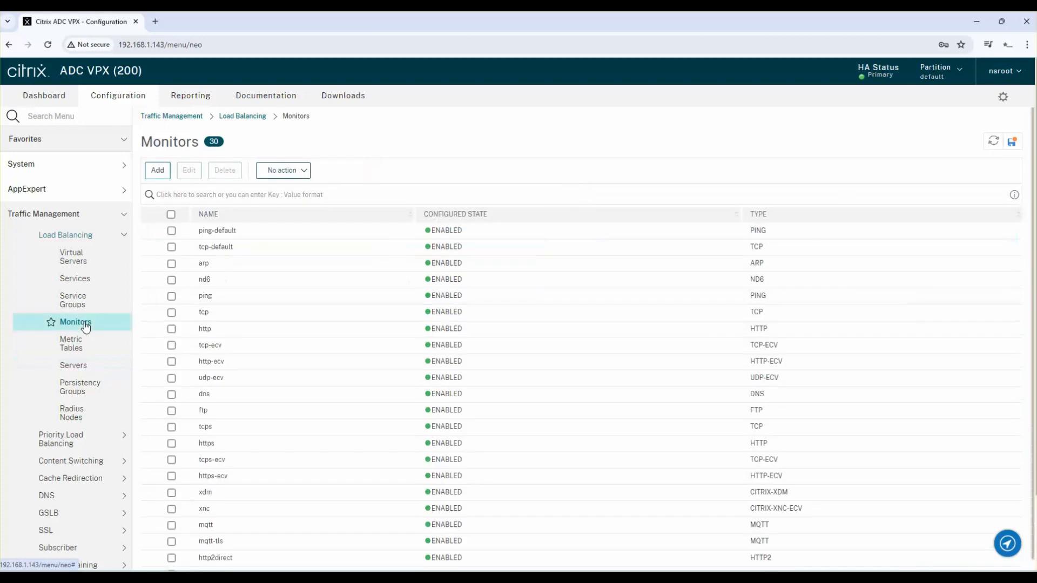
Step: Edit the CVAD-DDC monitor on page 2, enabling Validate Credentials and Secure, and save
{"action": "scroll", "coordinate": [336, 378], "scroll_direction": "down", "scroll_amount": 2}
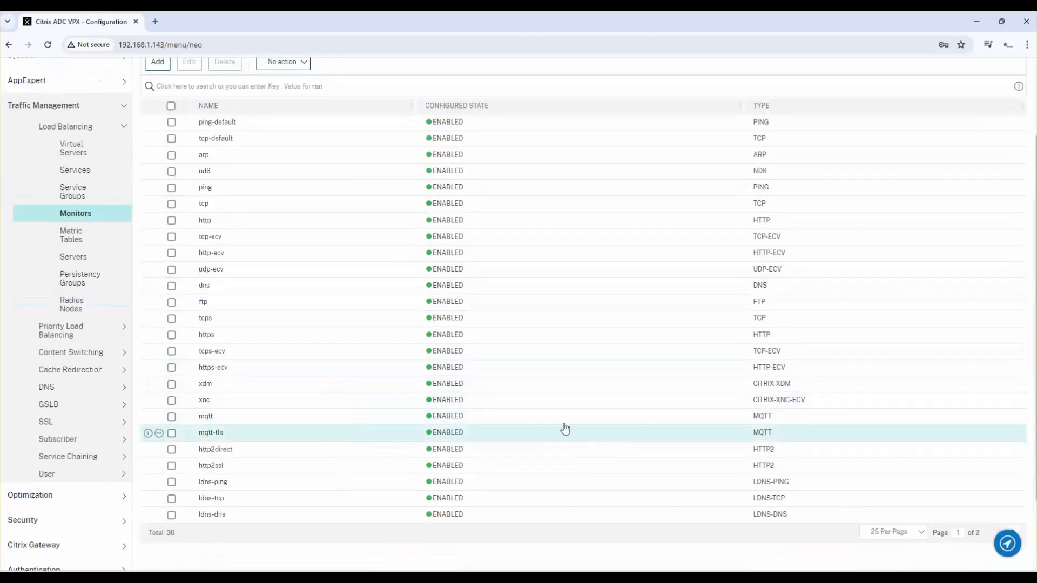
{"action": "left_click", "coordinate": [1015, 534]}
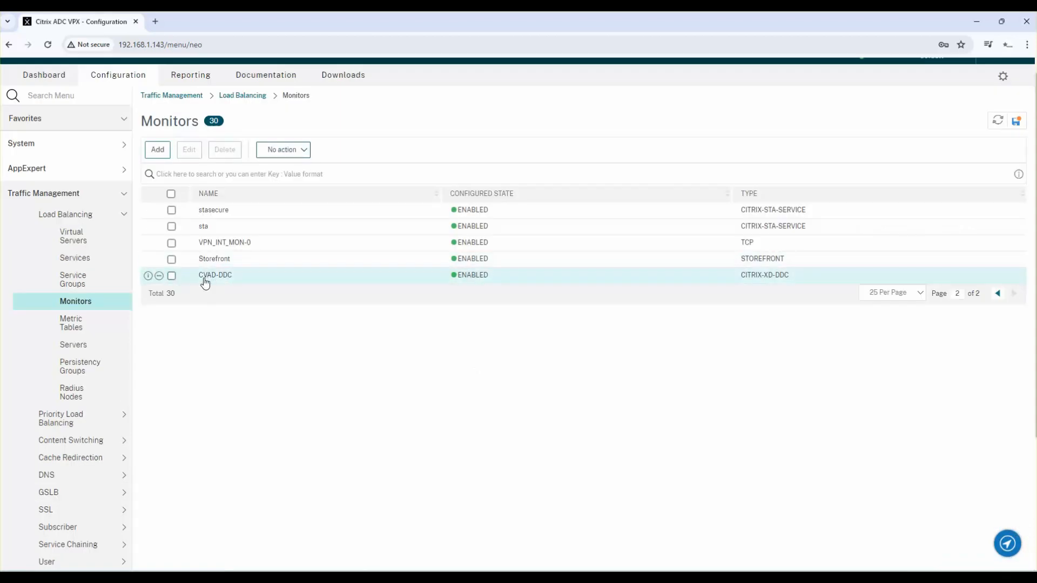
{"action": "left_click", "coordinate": [171, 276]}
{"action": "right_click", "coordinate": [161, 279]}
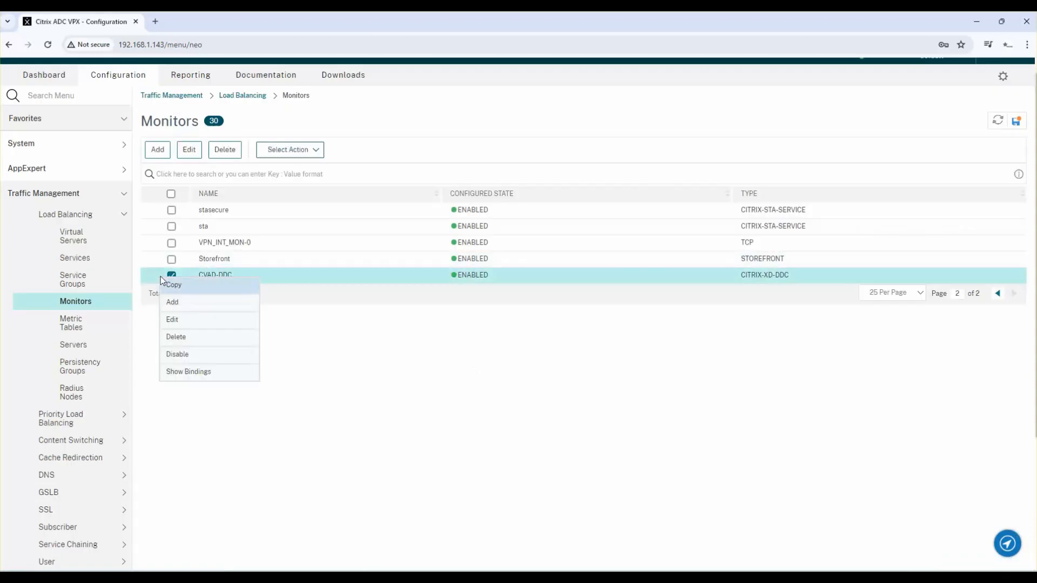
{"action": "left_click", "coordinate": [181, 320]}
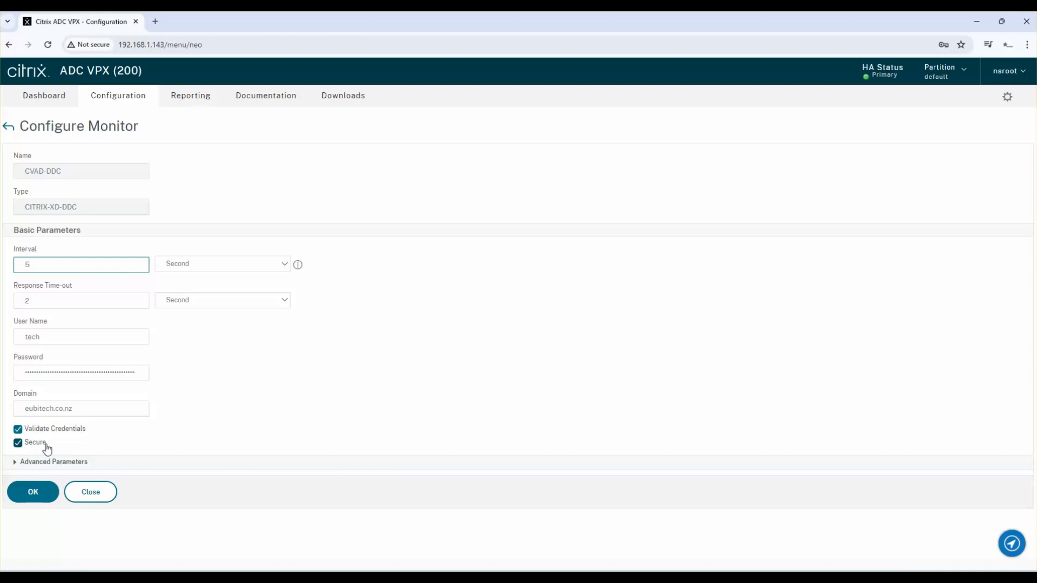
{"action": "left_click", "coordinate": [32, 492]}
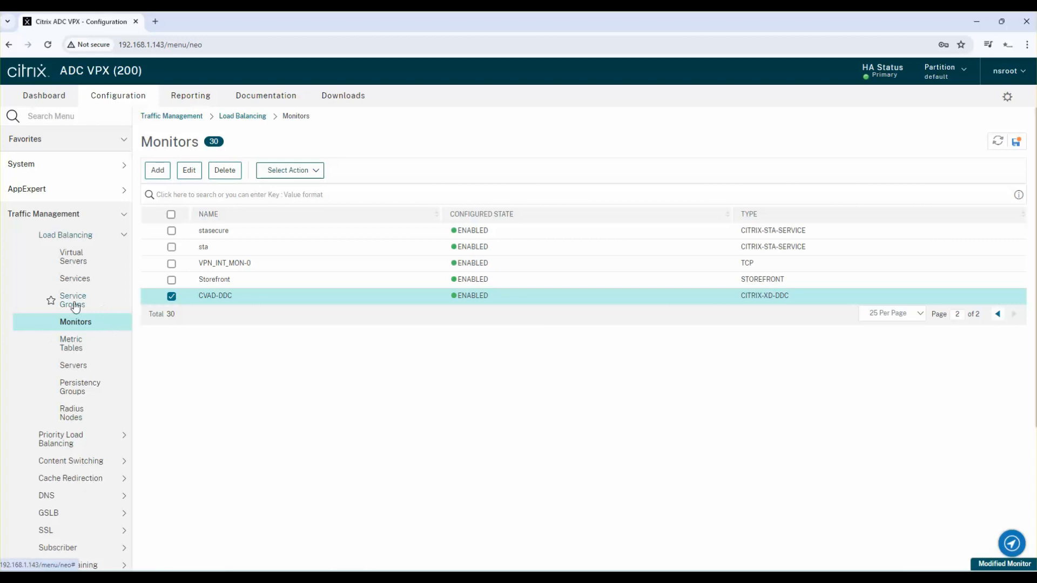
Step: Create a new SSL service group named svc_ddc
{"action": "left_click", "coordinate": [79, 300]}
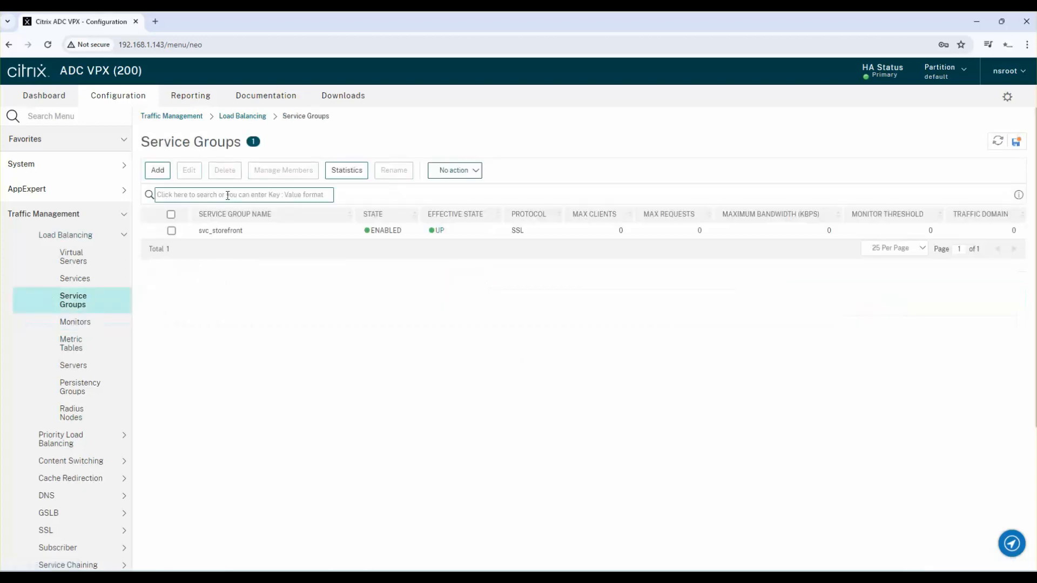
{"action": "left_click", "coordinate": [157, 170]}
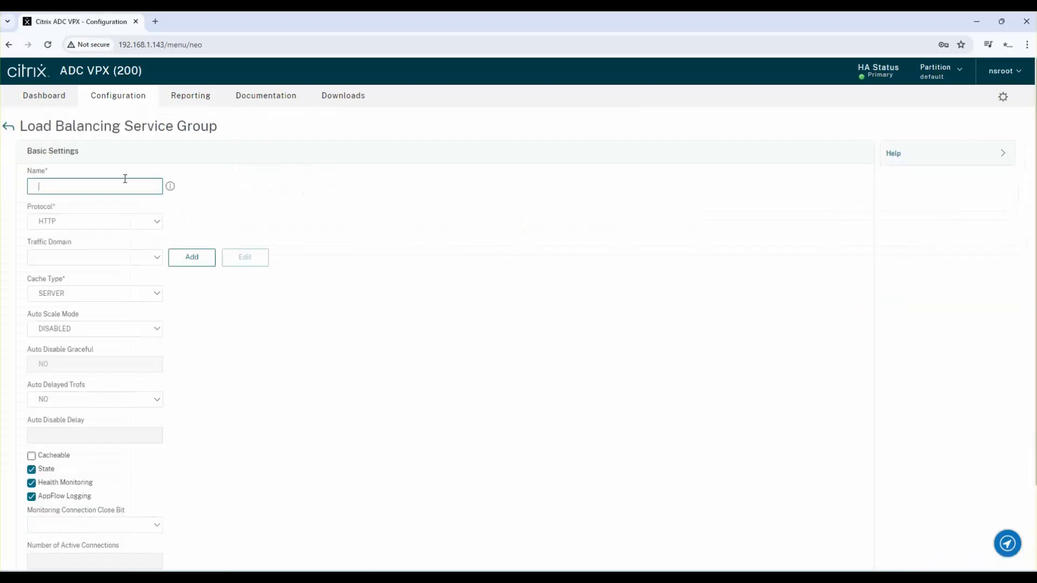
{"action": "type", "text": "svc_DD"}
{"action": "key", "text": "BackSpace"}
{"action": "key", "text": "BackSpace"}
{"action": "type", "text": "ddd"}
{"action": "left_click", "coordinate": [121, 226]}
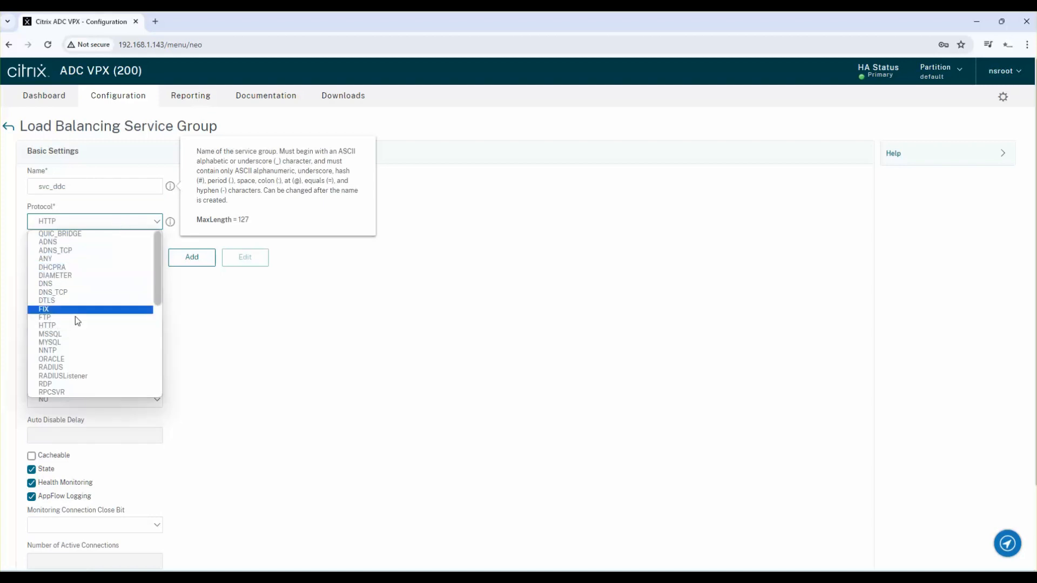
{"action": "scroll", "coordinate": [86, 357], "scroll_direction": "down", "scroll_amount": 4}
{"action": "type", "text": "ss"}
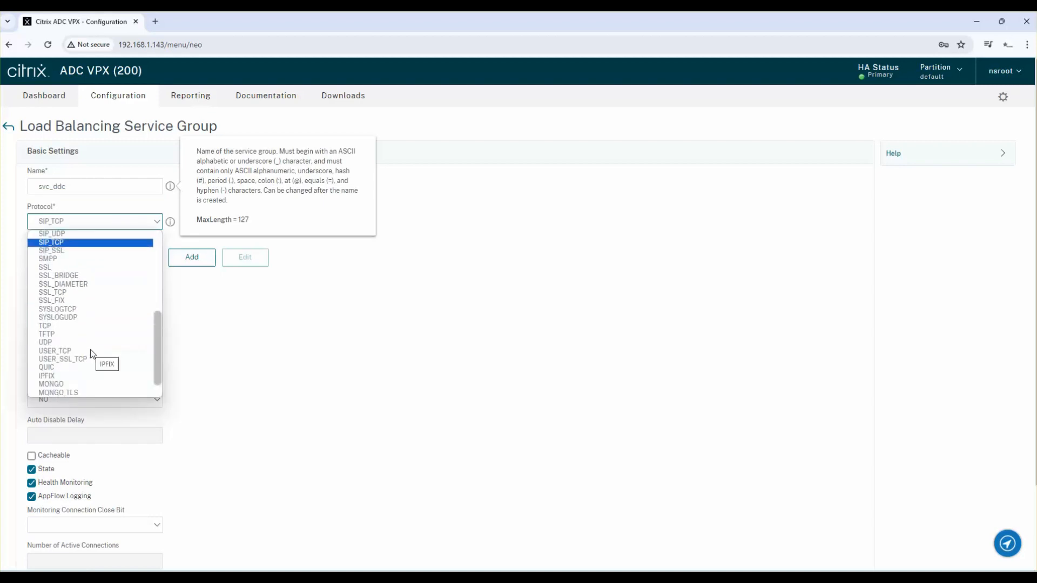
{"action": "type", "text": "l"}
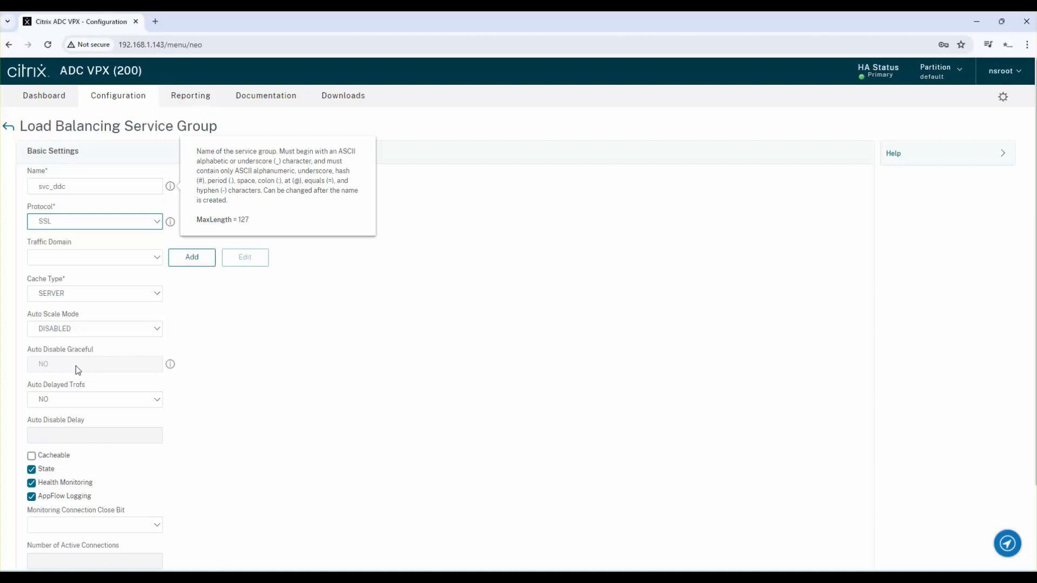
{"action": "scroll", "coordinate": [236, 356], "scroll_direction": "down", "scroll_amount": 2}
{"action": "scroll", "coordinate": [224, 400], "scroll_direction": "up", "scroll_amount": 1}
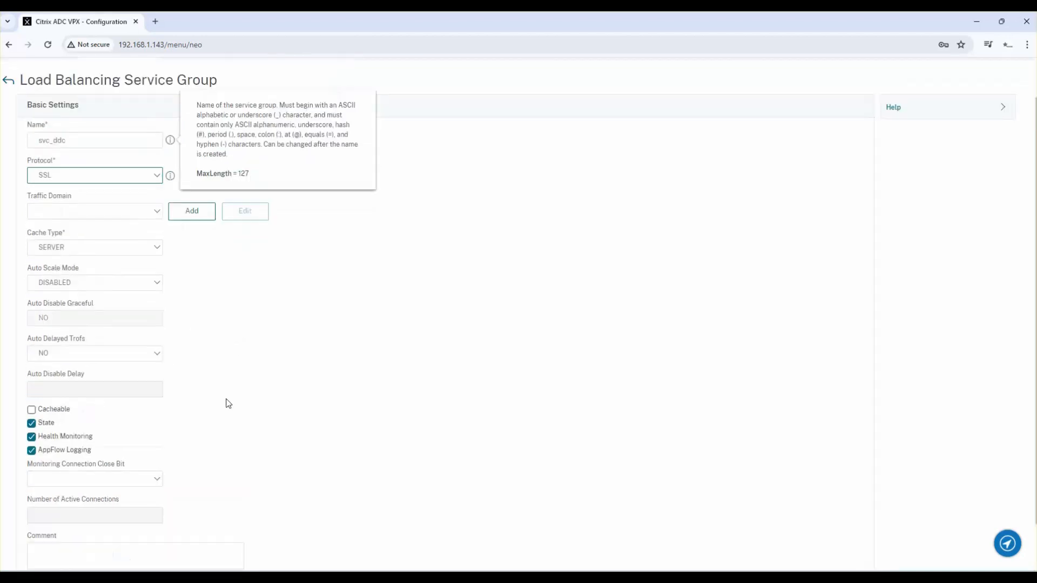
{"action": "scroll", "coordinate": [135, 459], "scroll_direction": "down", "scroll_amount": 1}
{"action": "left_click", "coordinate": [58, 542]}
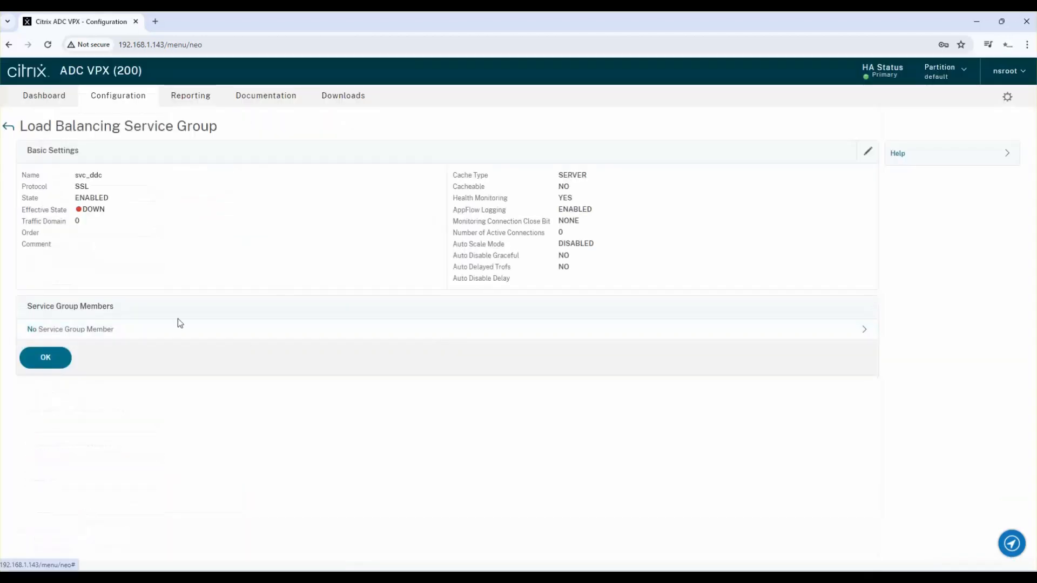
Step: Add servers CVADDDC01 and CVADDDC02 as svc_ddc members on port 443
{"action": "left_click", "coordinate": [106, 334]}
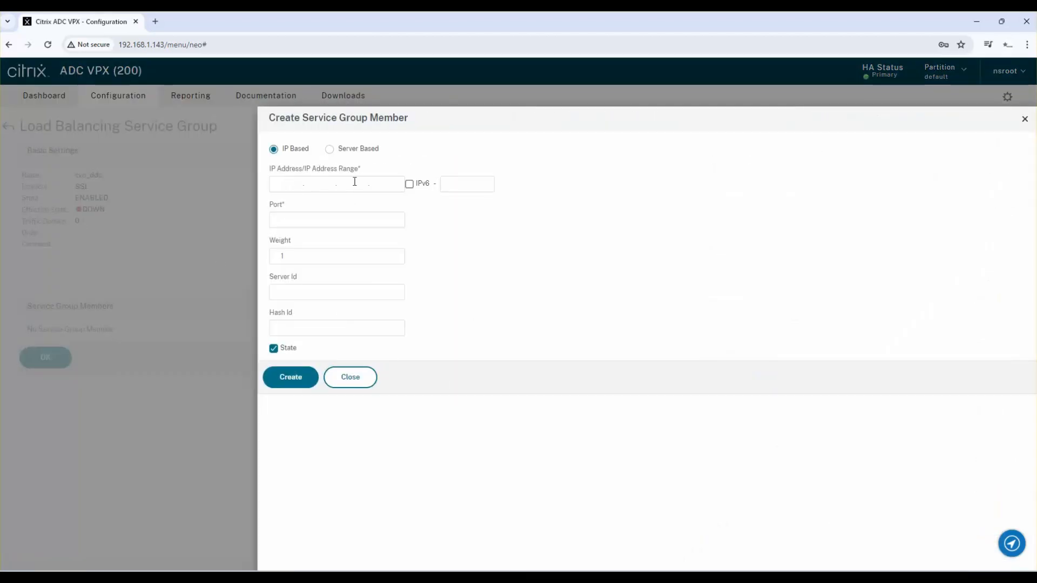
{"action": "left_click", "coordinate": [329, 149]}
{"action": "left_click", "coordinate": [324, 184]}
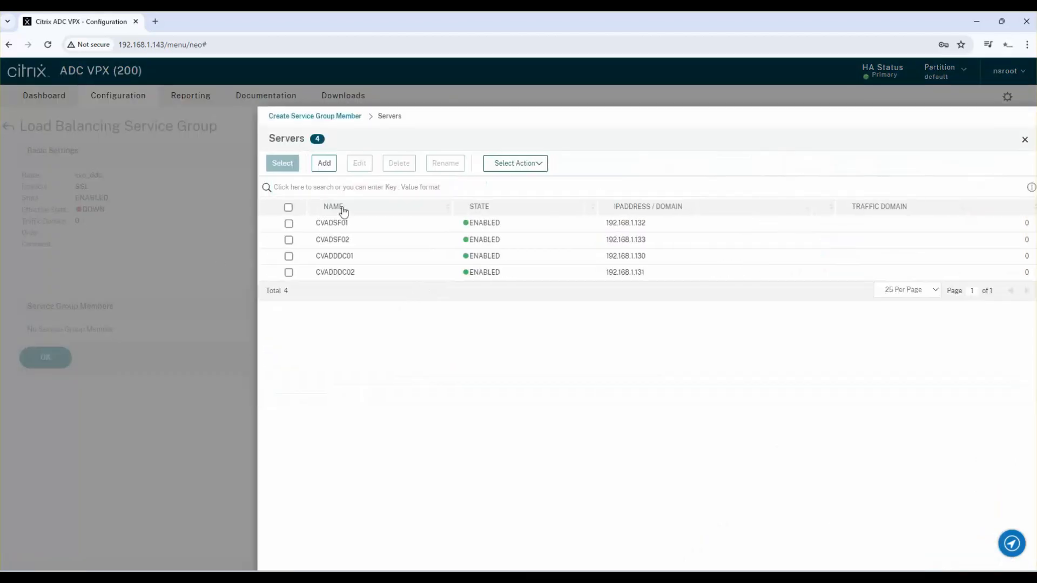
{"action": "left_click", "coordinate": [289, 257]}
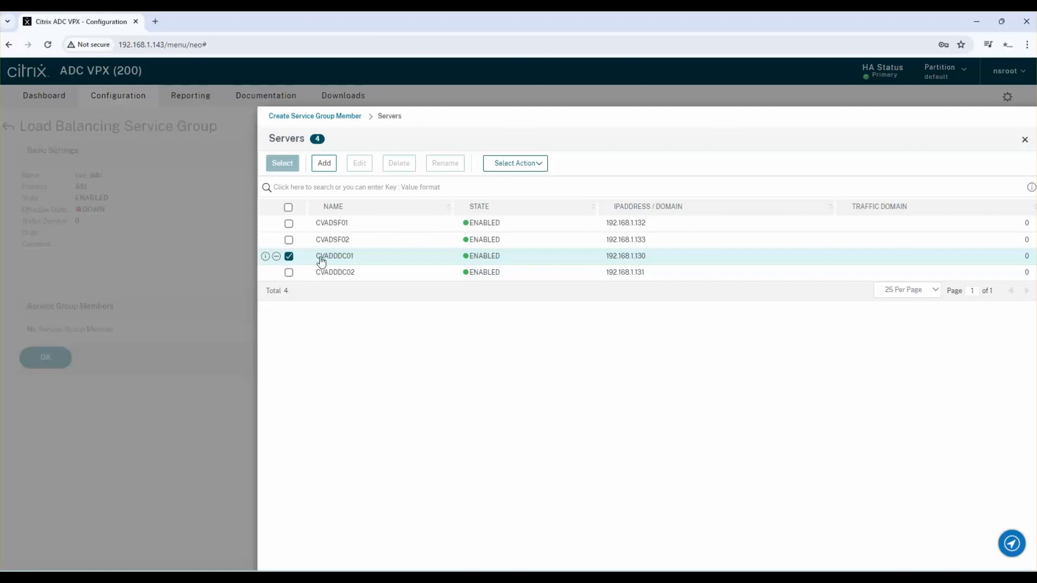
{"action": "left_click", "coordinate": [289, 272]}
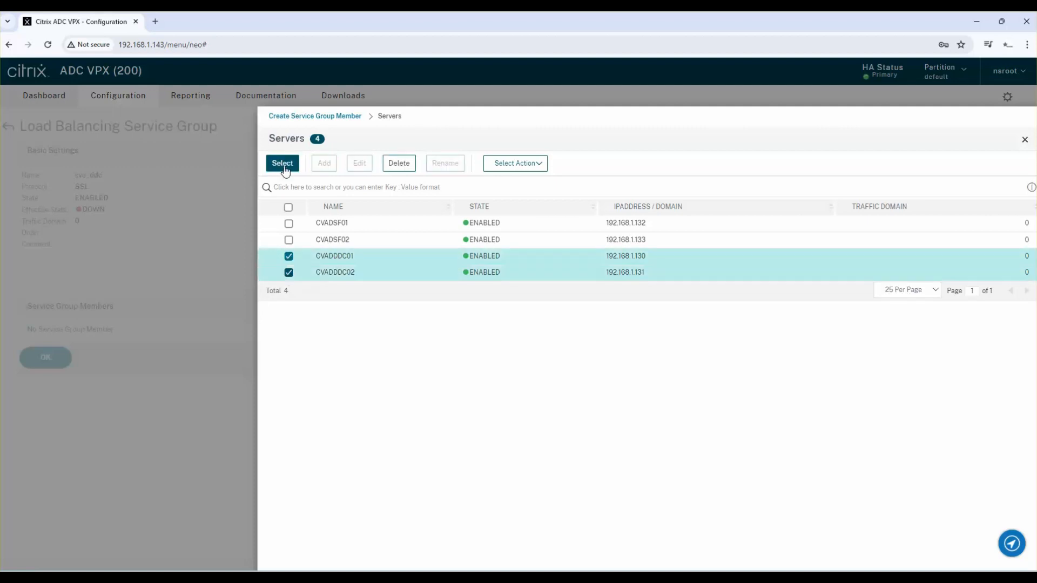
{"action": "left_click", "coordinate": [283, 164]}
{"action": "left_click", "coordinate": [291, 252]}
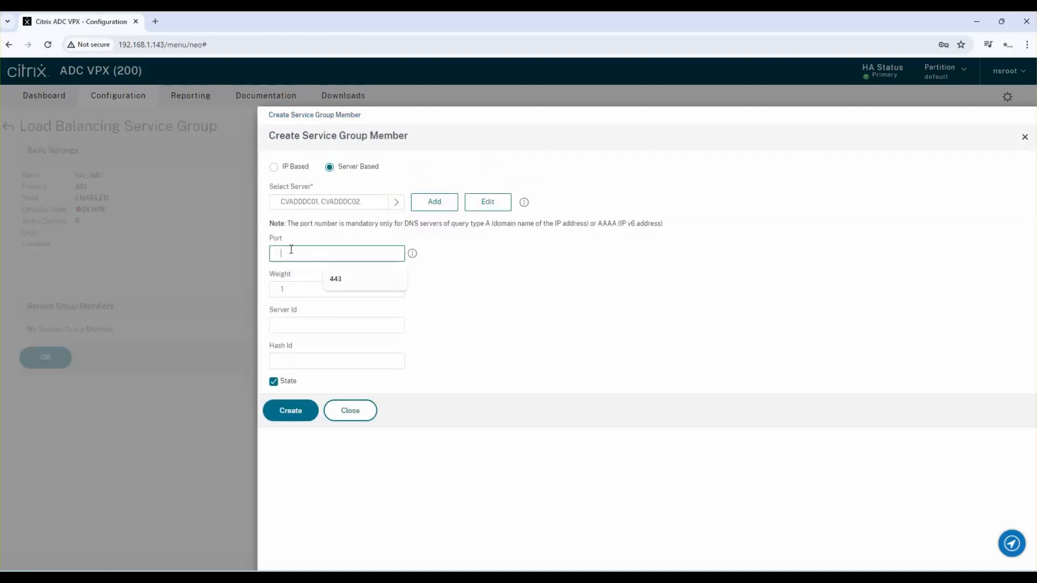
{"action": "type", "text": "443"}
{"action": "left_click", "coordinate": [527, 326]}
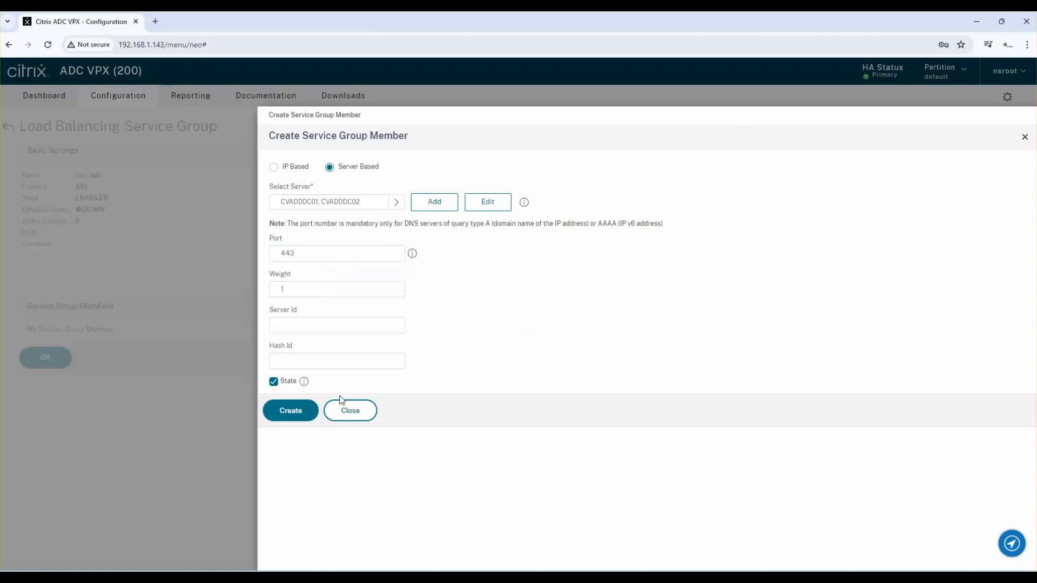
{"action": "left_click", "coordinate": [290, 412]}
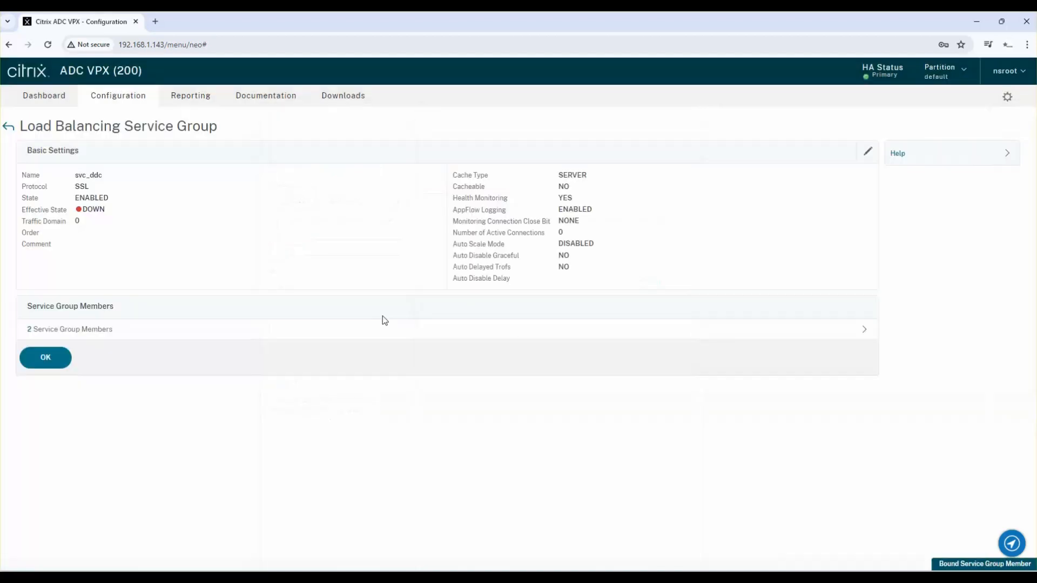
Step: Bind the CVAD-DDC monitor, from page 2 of the monitor list, to svc_ddc
{"action": "left_click", "coordinate": [46, 358]}
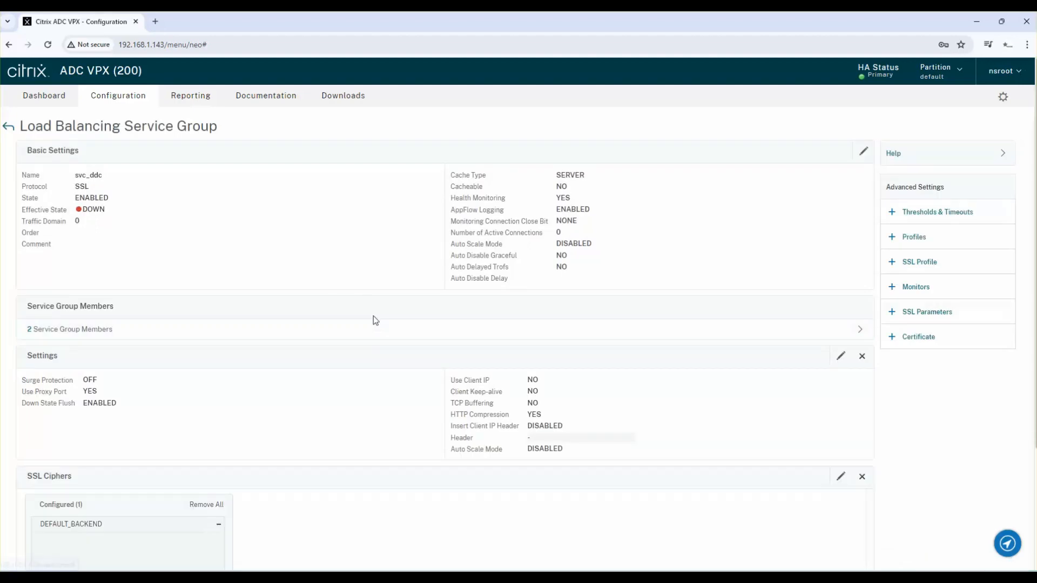
{"action": "left_click", "coordinate": [916, 287]}
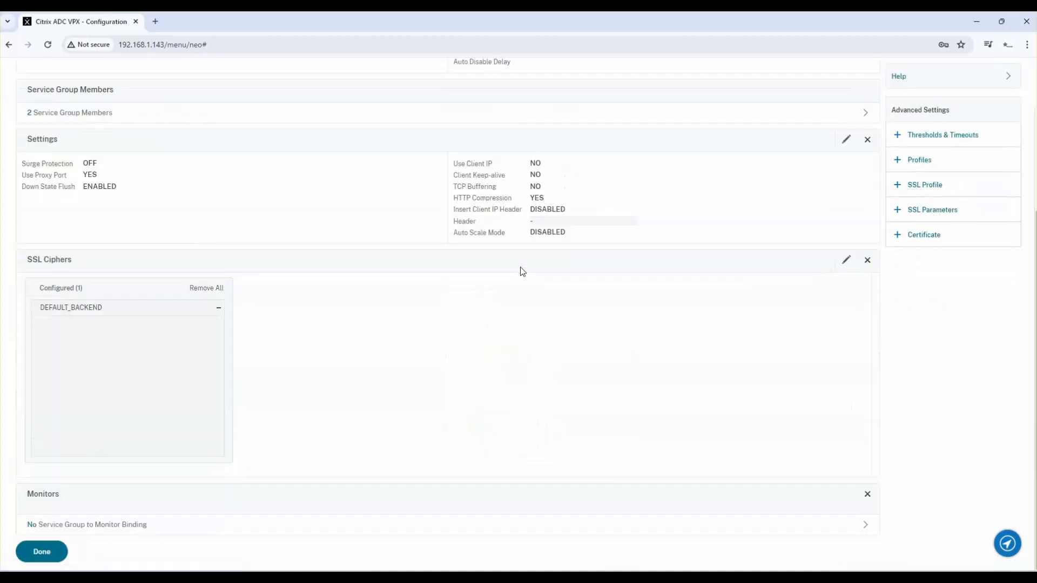
{"action": "left_click", "coordinate": [137, 527]}
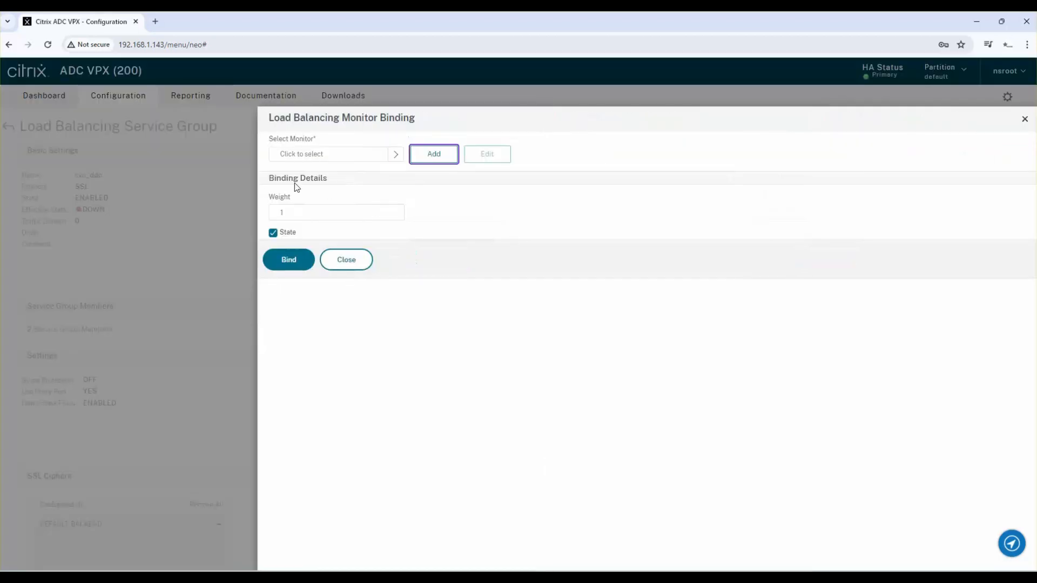
{"action": "left_click", "coordinate": [361, 157]}
{"action": "scroll", "coordinate": [382, 348], "scroll_direction": "down", "scroll_amount": 2}
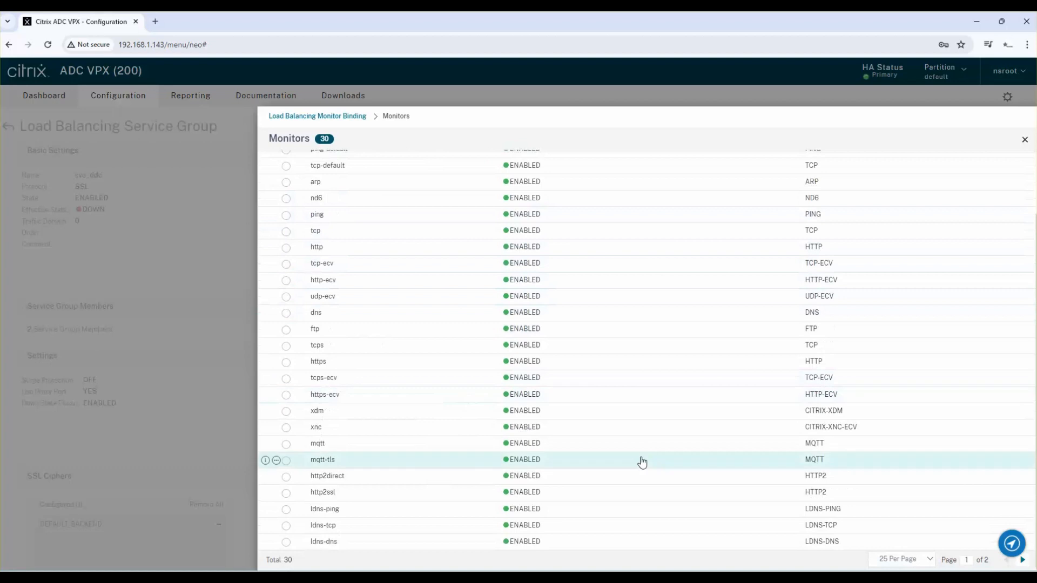
{"action": "left_click", "coordinate": [1023, 560]}
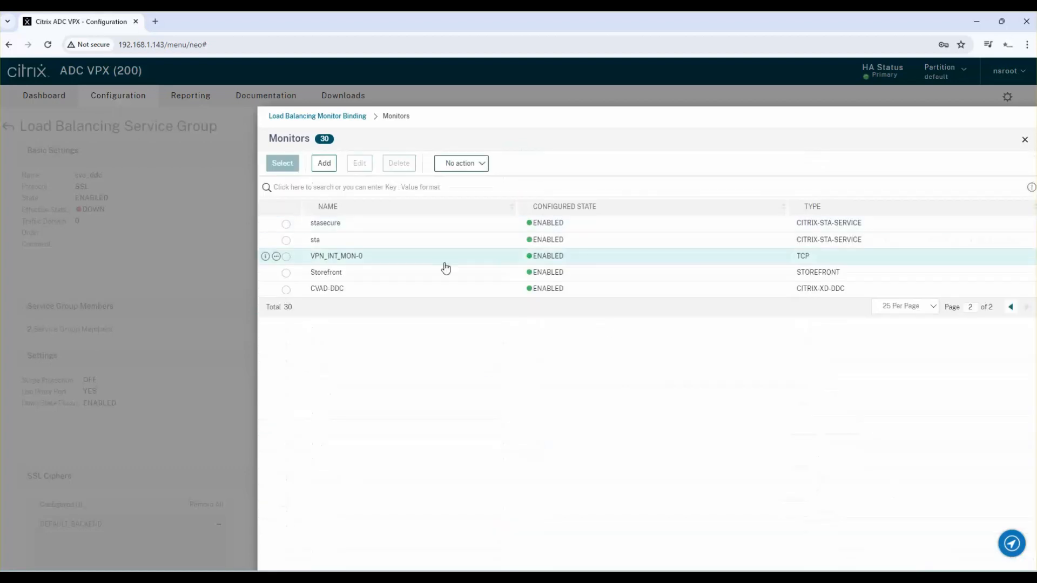
{"action": "left_click", "coordinate": [287, 289]}
{"action": "left_click", "coordinate": [281, 163]}
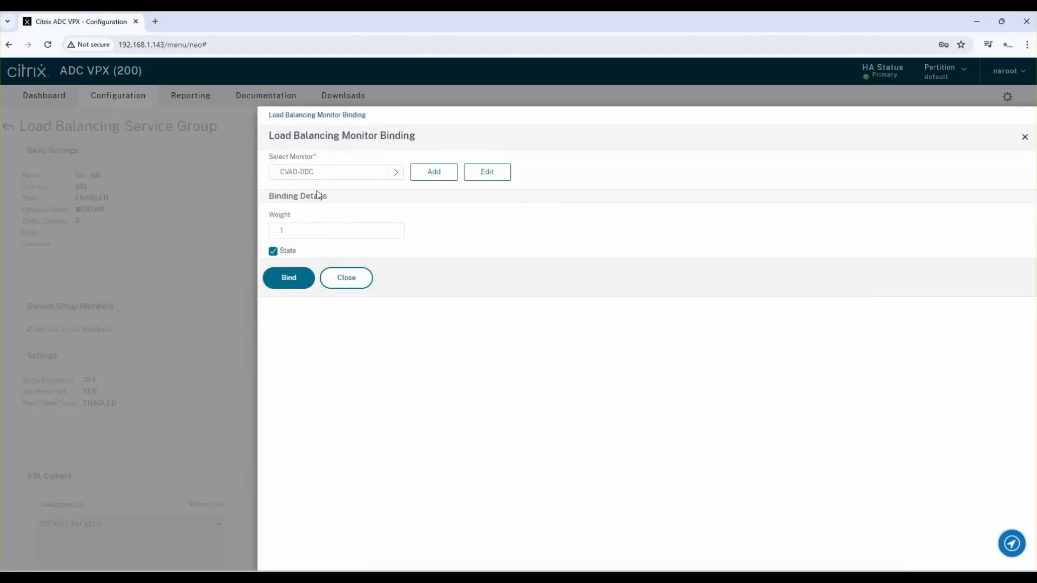
{"action": "left_click", "coordinate": [293, 282]}
Step: Finish the svc_ddc service group and go to the Virtual Servers list
{"action": "scroll", "coordinate": [338, 421], "scroll_direction": "down", "scroll_amount": 4}
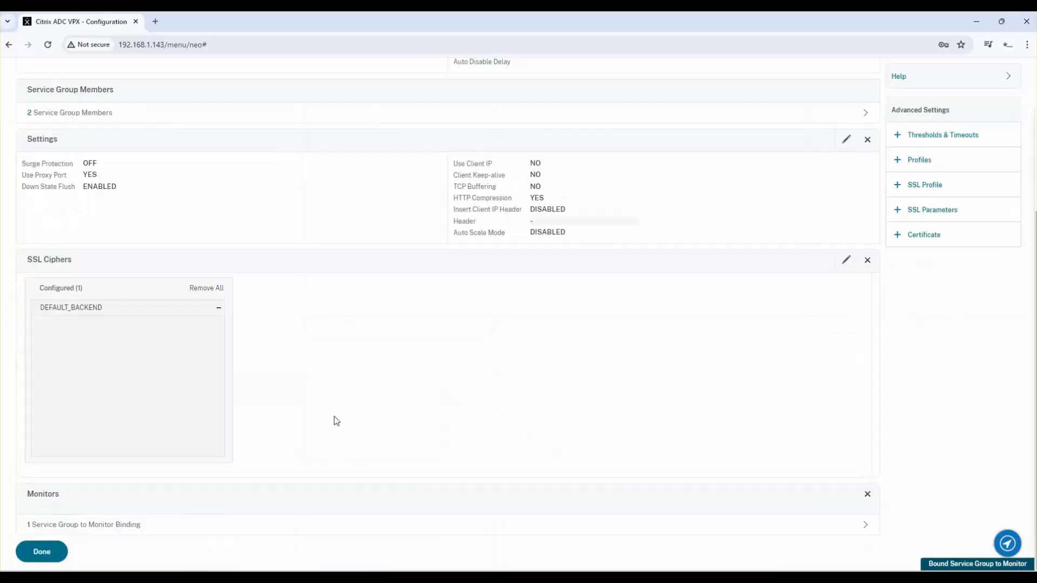
{"action": "left_click", "coordinate": [42, 551]}
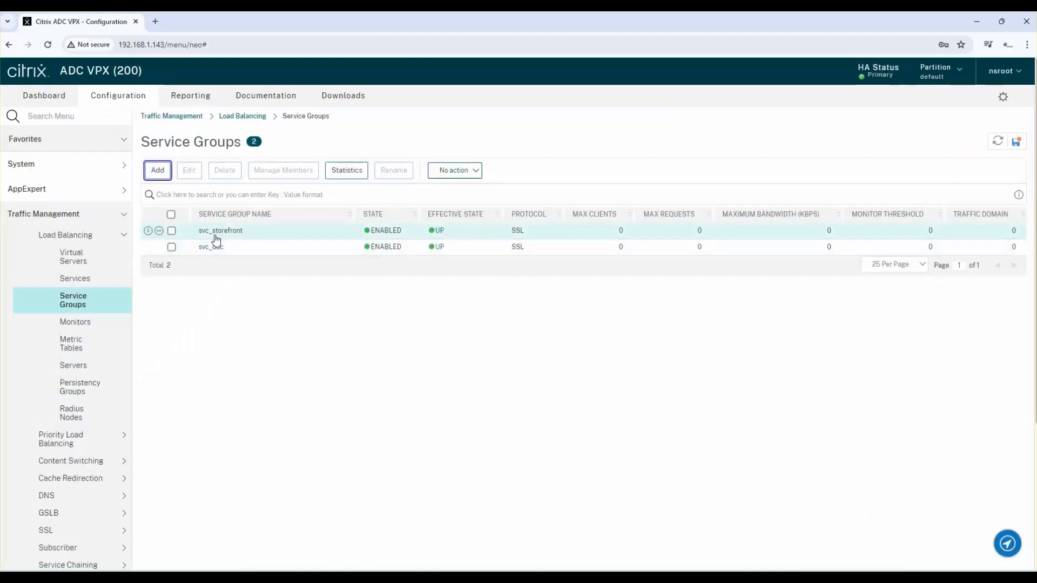
{"action": "left_click", "coordinate": [81, 262]}
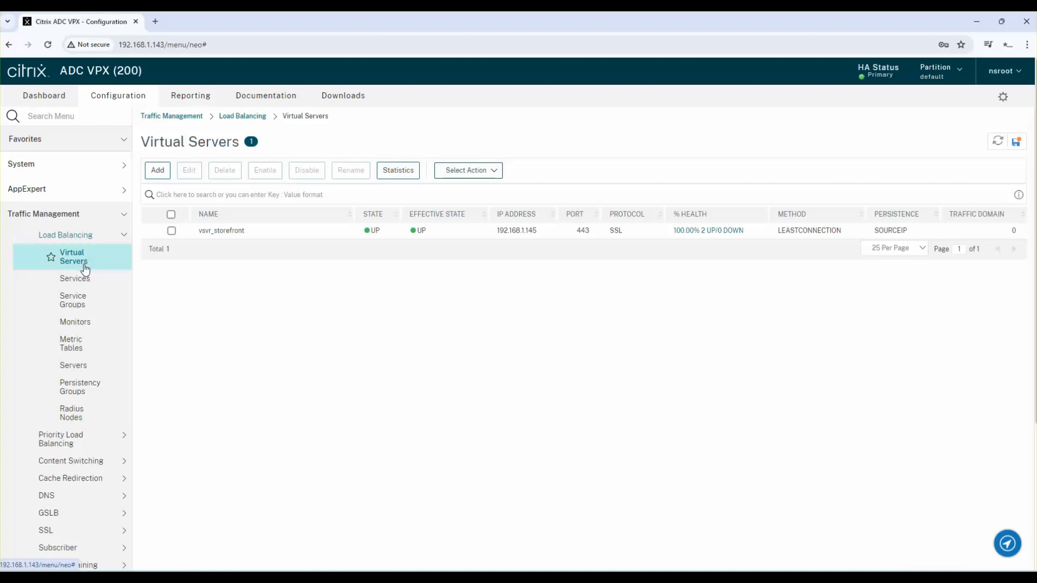
Step: Create SSL virtual server vsvr_ddc with IP 192.168.1.147 on port 443
{"action": "left_click", "coordinate": [157, 170]}
{"action": "left_click", "coordinate": [115, 239]}
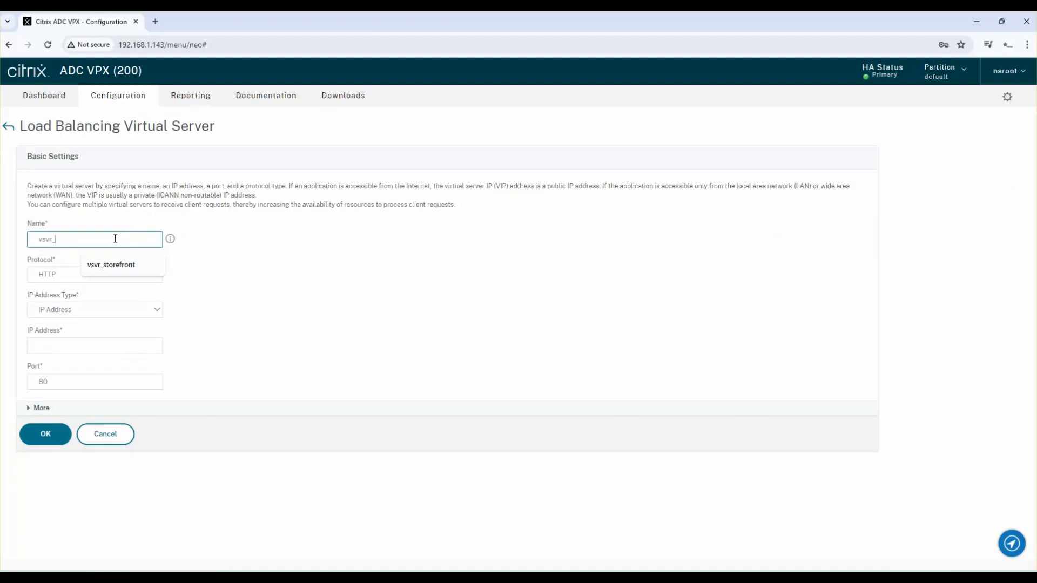
{"action": "type", "text": "vsvr_dddc"}
{"action": "left_click", "coordinate": [79, 275]}
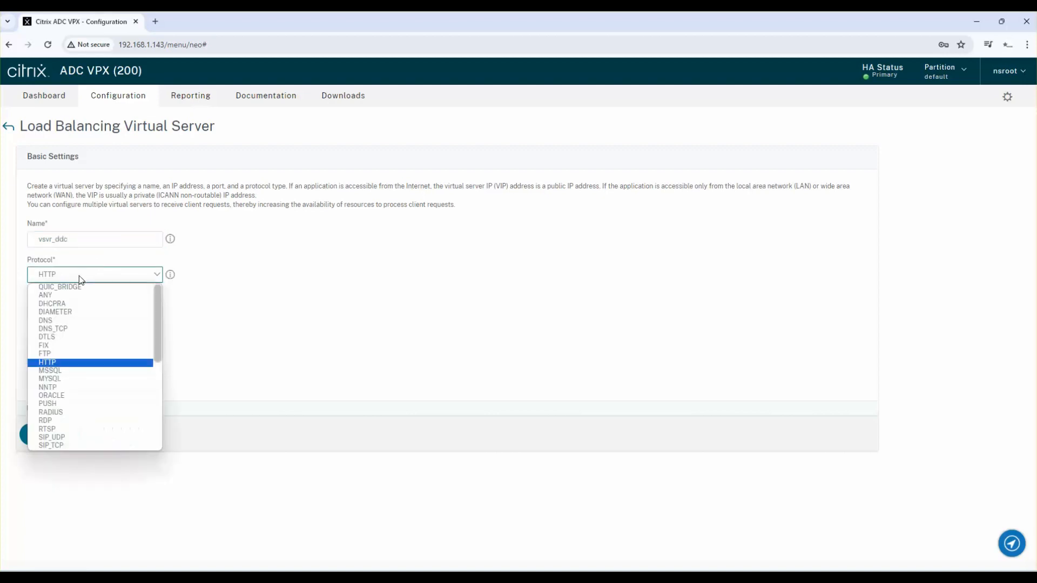
{"action": "type", "text": "ssl"}
{"action": "key", "text": "Return"}
{"action": "left_click", "coordinate": [57, 344]}
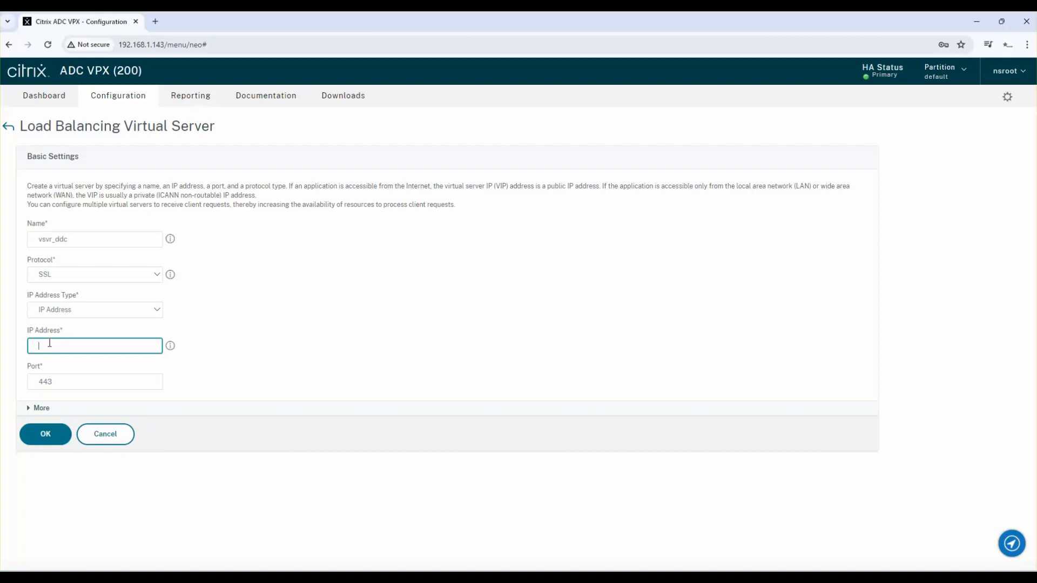
{"action": "type", "text": "192.168.1"}
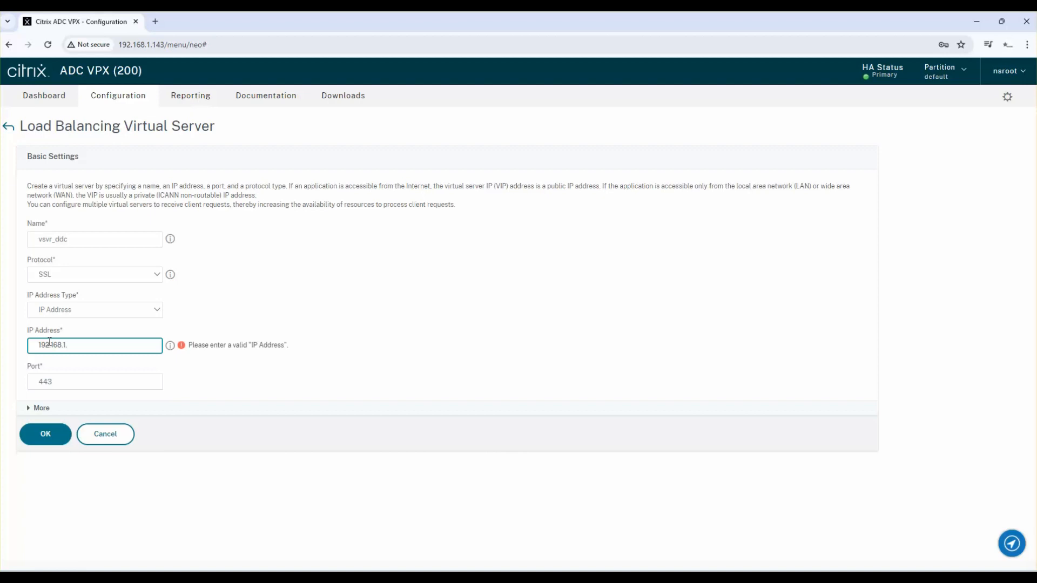
{"action": "type", "text": ".147"}
{"action": "double_click", "coordinate": [49, 344]}
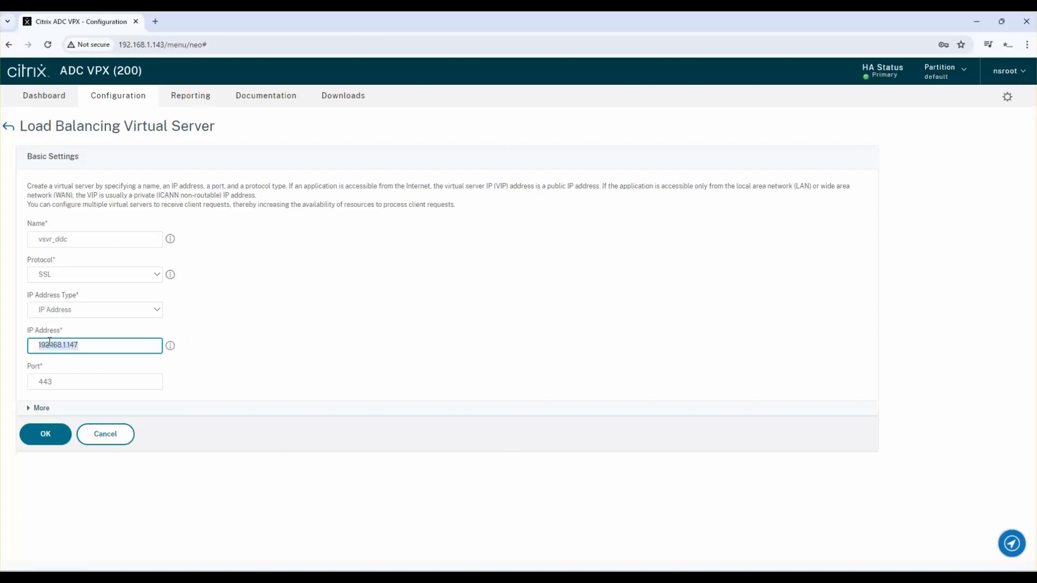
{"action": "left_click", "coordinate": [54, 434]}
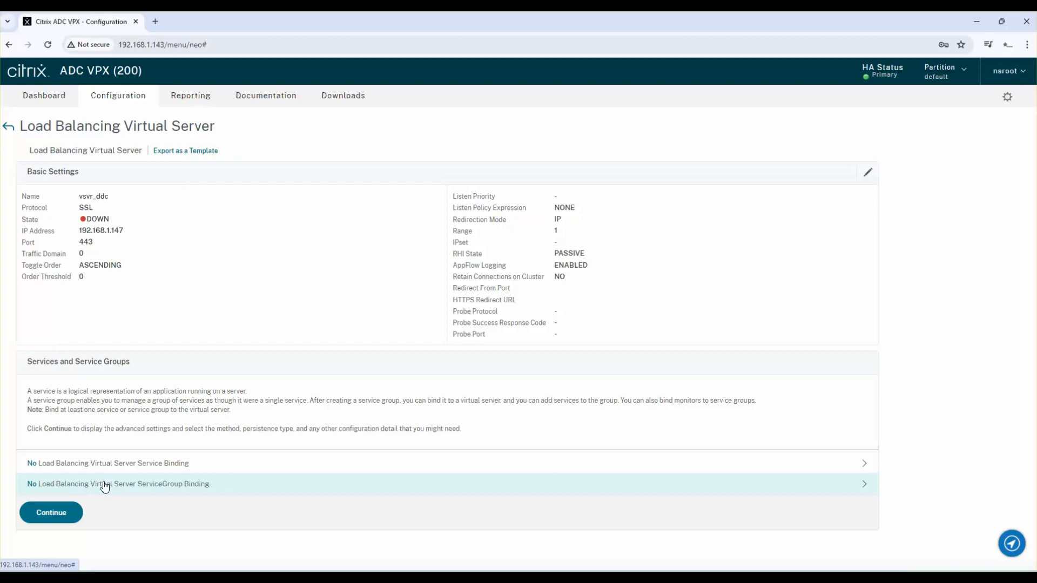
Step: Bind the svc_ddc service group to vsvr_ddc and continue to server certificate binding
{"action": "left_click", "coordinate": [77, 490]}
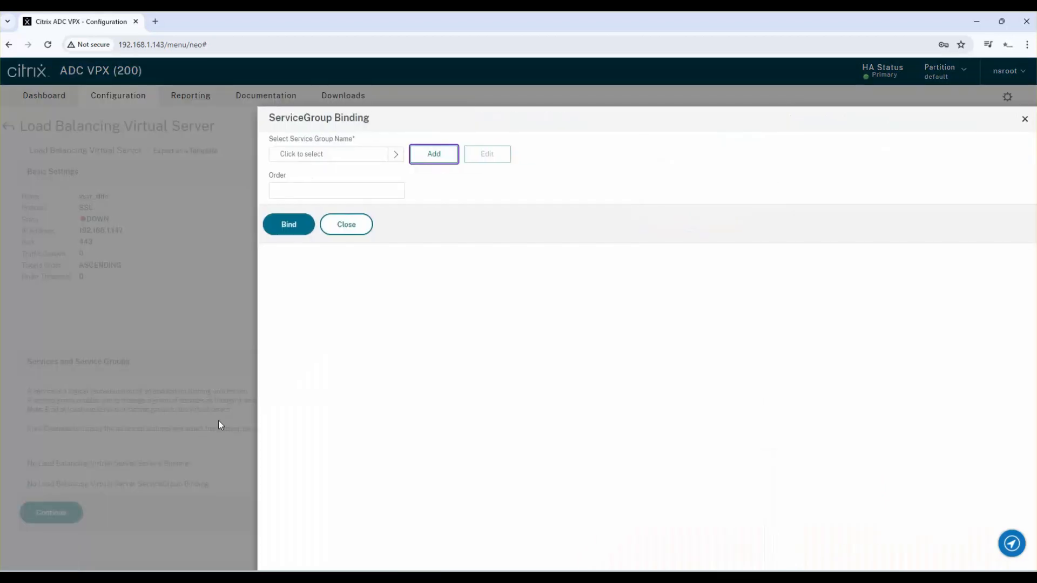
{"action": "left_click", "coordinate": [325, 157]}
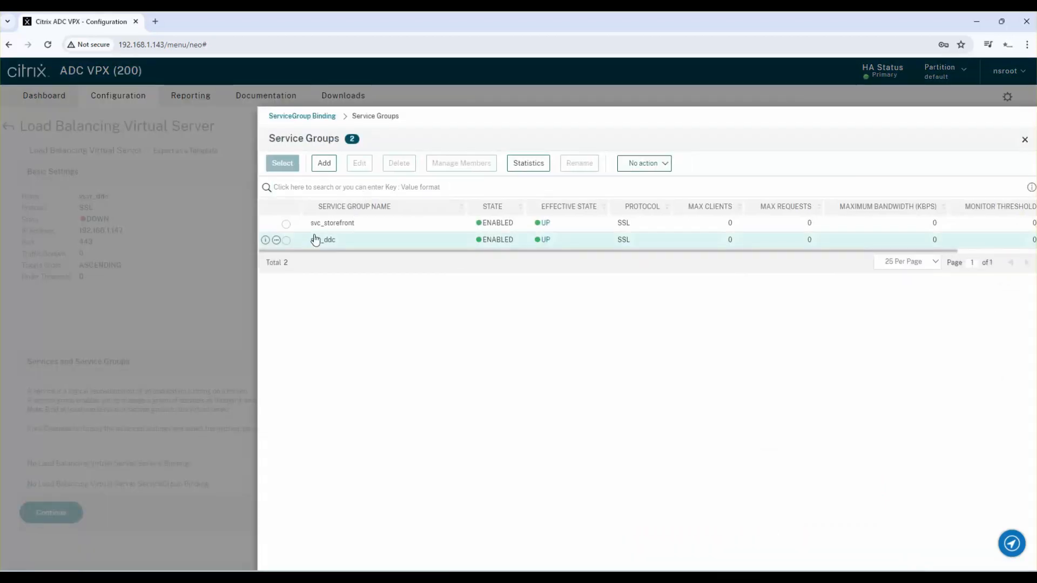
{"action": "left_click", "coordinate": [286, 240]}
{"action": "left_click", "coordinate": [284, 166]}
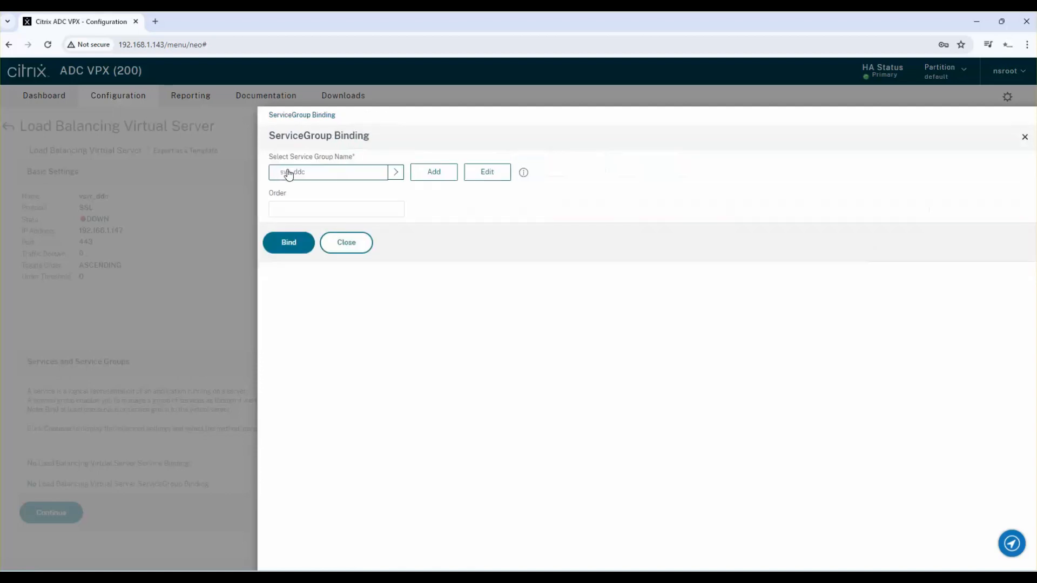
{"action": "left_click", "coordinate": [288, 242]}
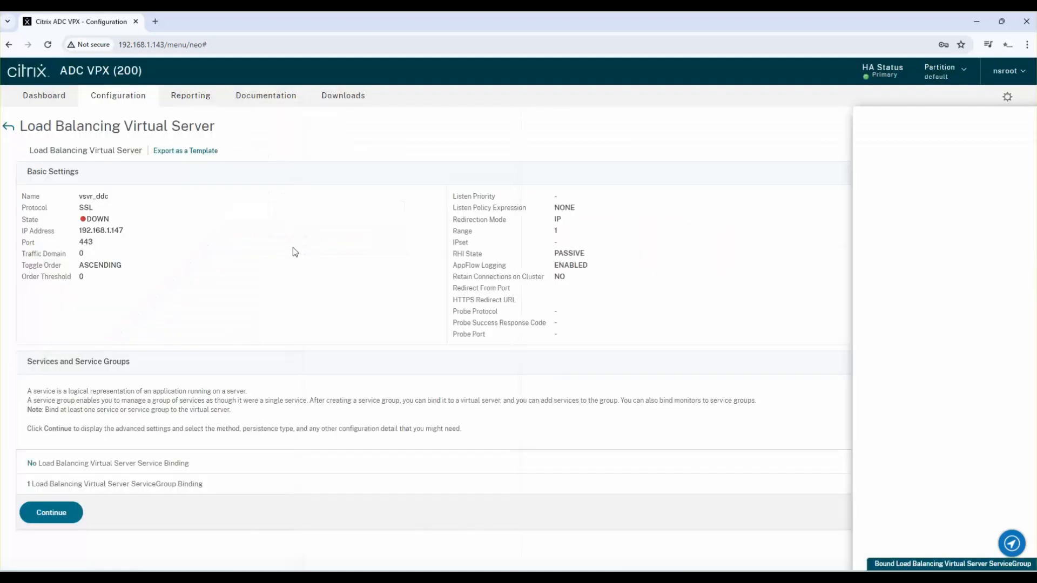
{"action": "left_click", "coordinate": [53, 515]}
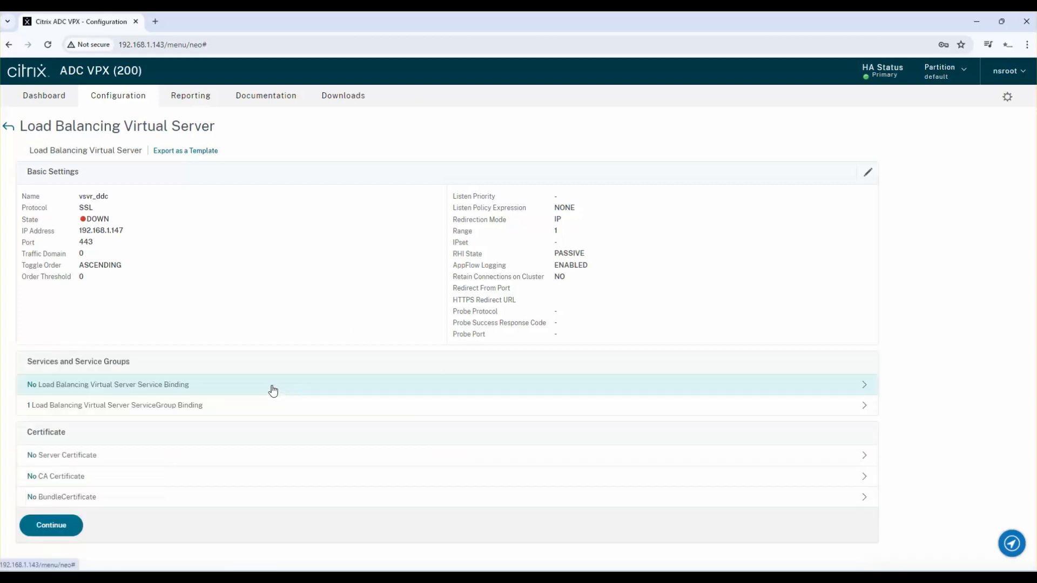
{"action": "left_click", "coordinate": [75, 459]}
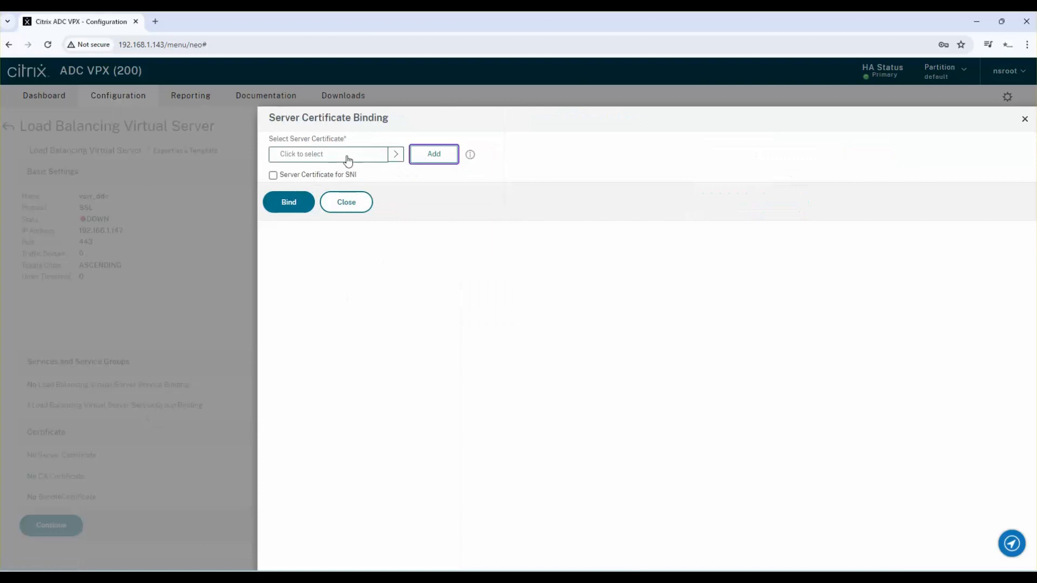
Step: Bind the wildcard_2024 server certificate to vsvr_ddc
{"action": "left_click", "coordinate": [347, 157]}
{"action": "left_click", "coordinate": [287, 266]}
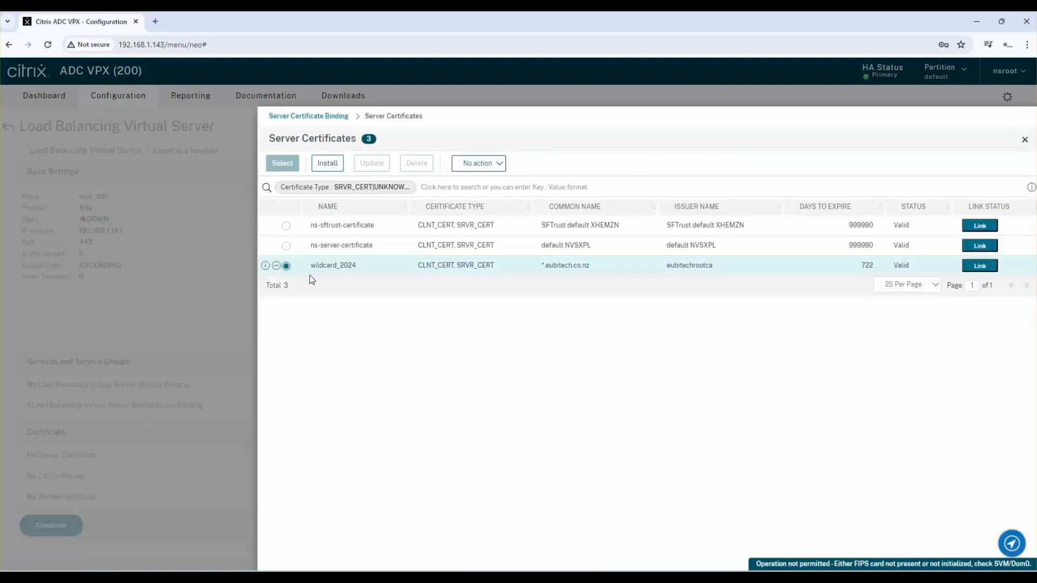
{"action": "left_click", "coordinate": [281, 169]}
{"action": "left_click", "coordinate": [287, 220]}
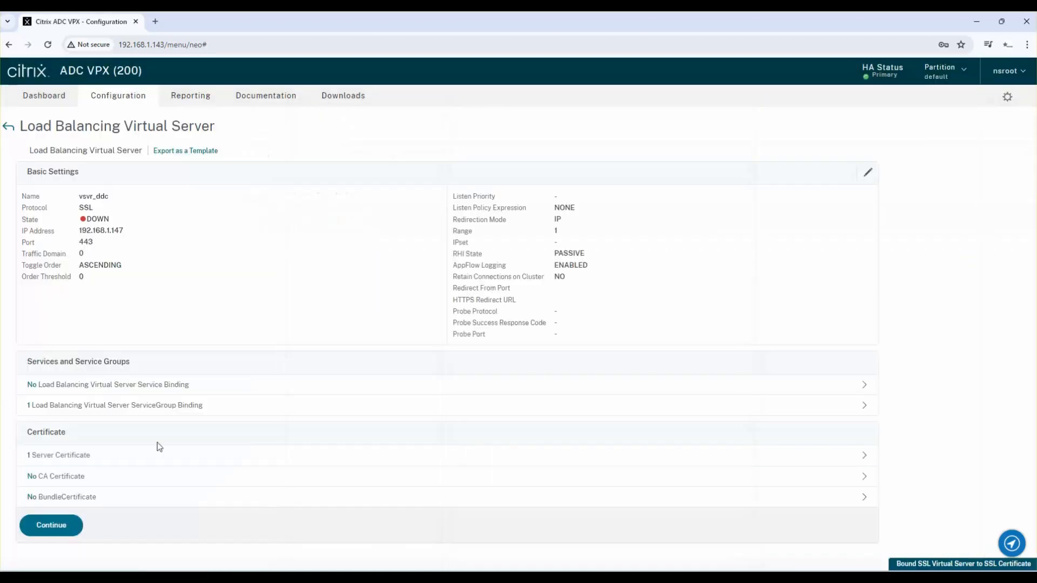
Step: Add LEASTCONNECTION load balancing method settings to vsvr_ddc and finish editing the virtual server
{"action": "left_click", "coordinate": [51, 529]}
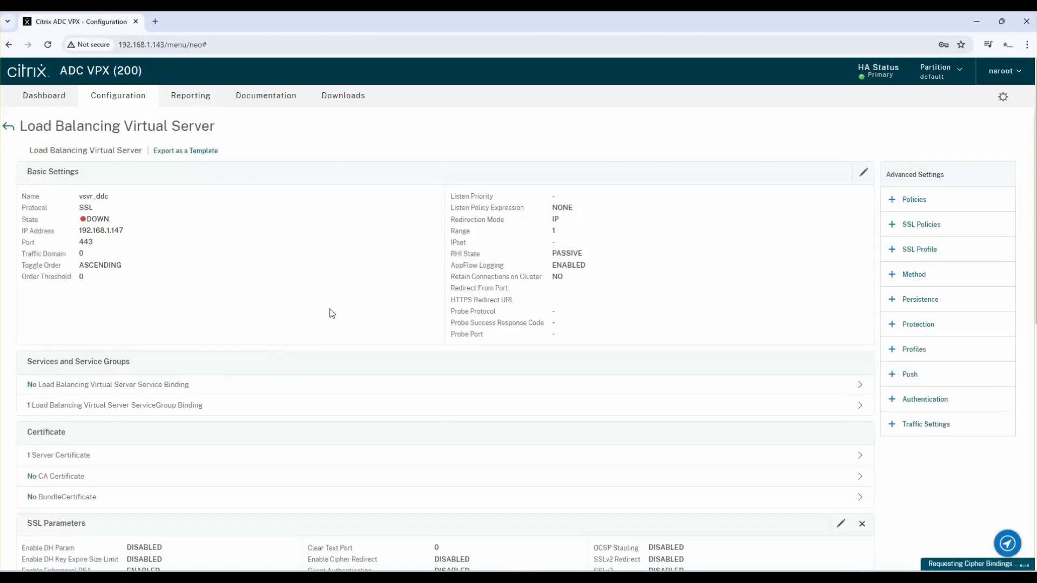
{"action": "left_click", "coordinate": [914, 274]}
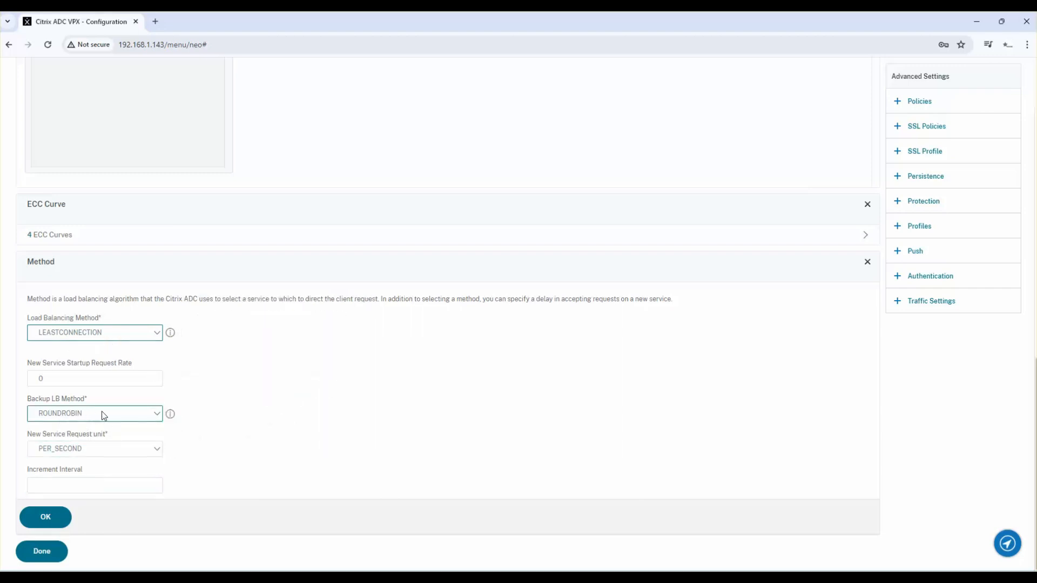
{"action": "left_click", "coordinate": [46, 518]}
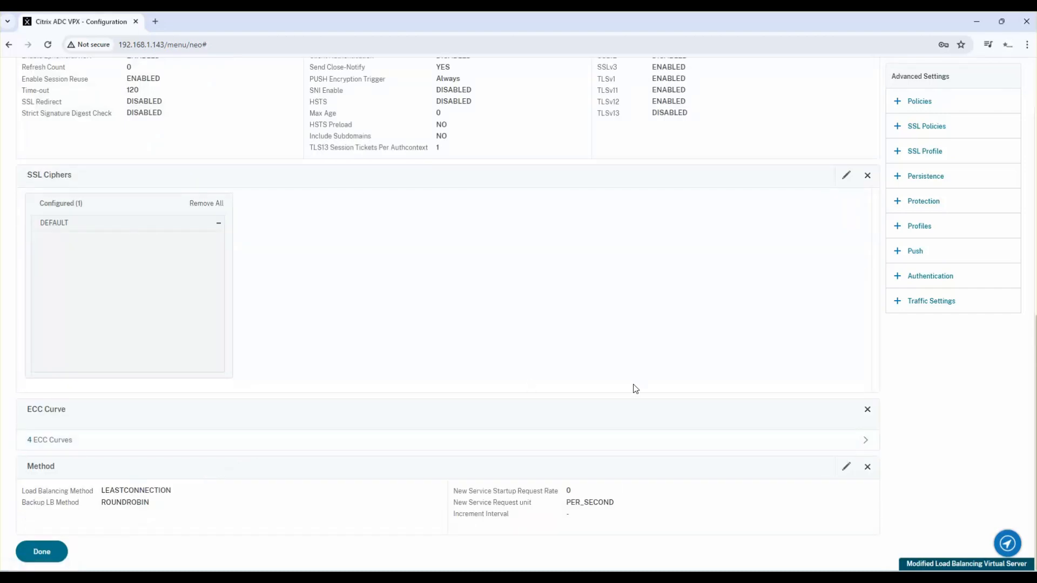
{"action": "left_click", "coordinate": [41, 553]}
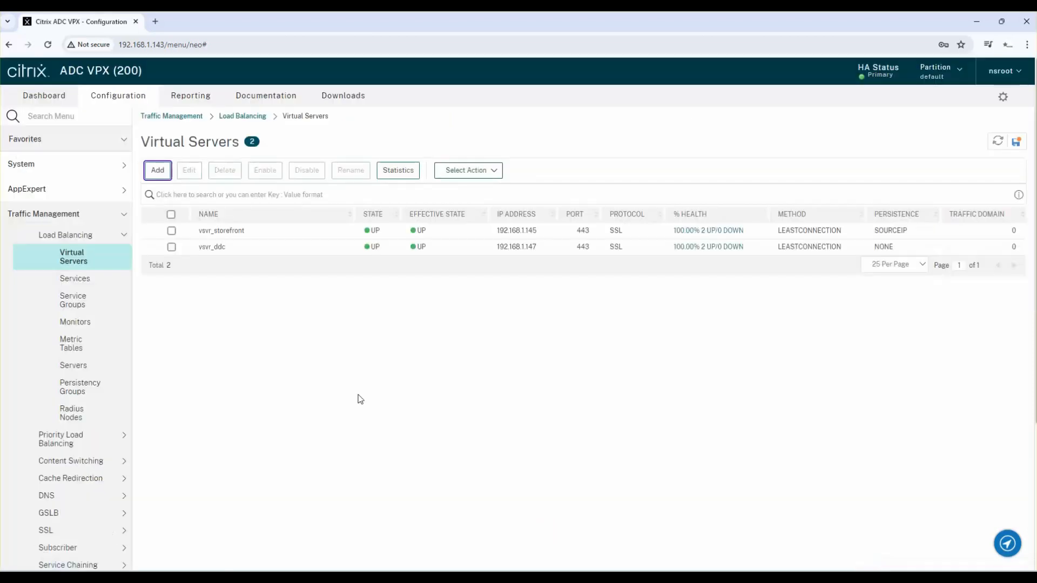
Step: Save the Citrix ADC running configuration and confirm with Yes
{"action": "left_click", "coordinate": [1017, 147]}
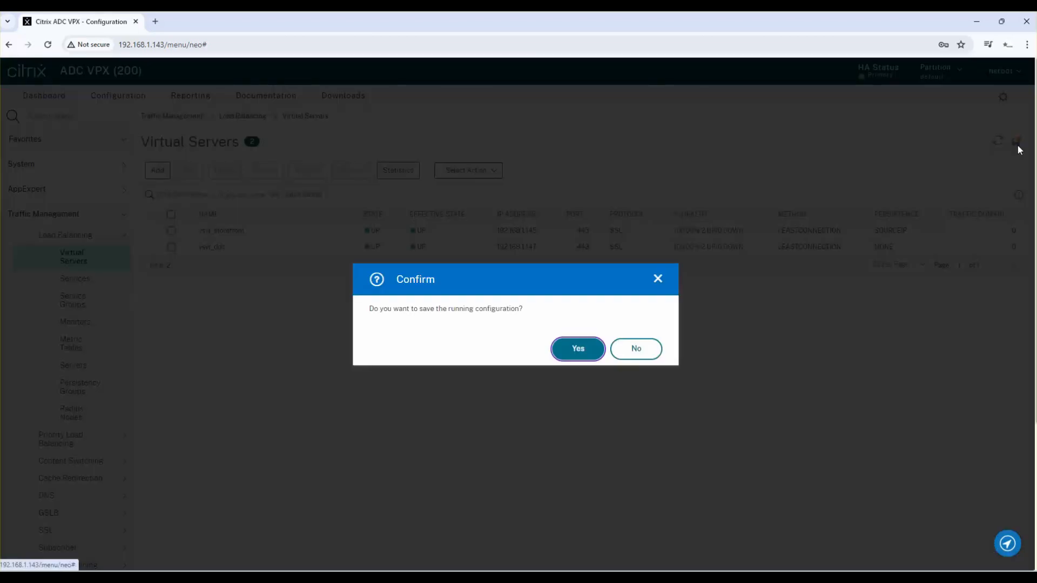
{"action": "left_click", "coordinate": [577, 351]}
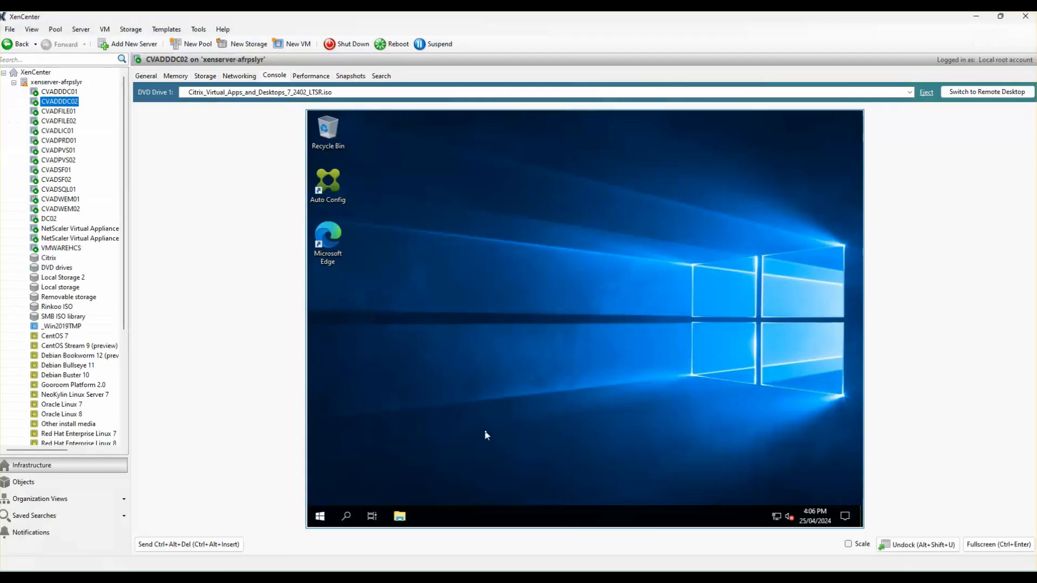
Step: From a CVADDDC02 command prompt, ping 192.168.1.147 and citrixddc.eubitech.co.nz
{"action": "right_click", "coordinate": [320, 516]}
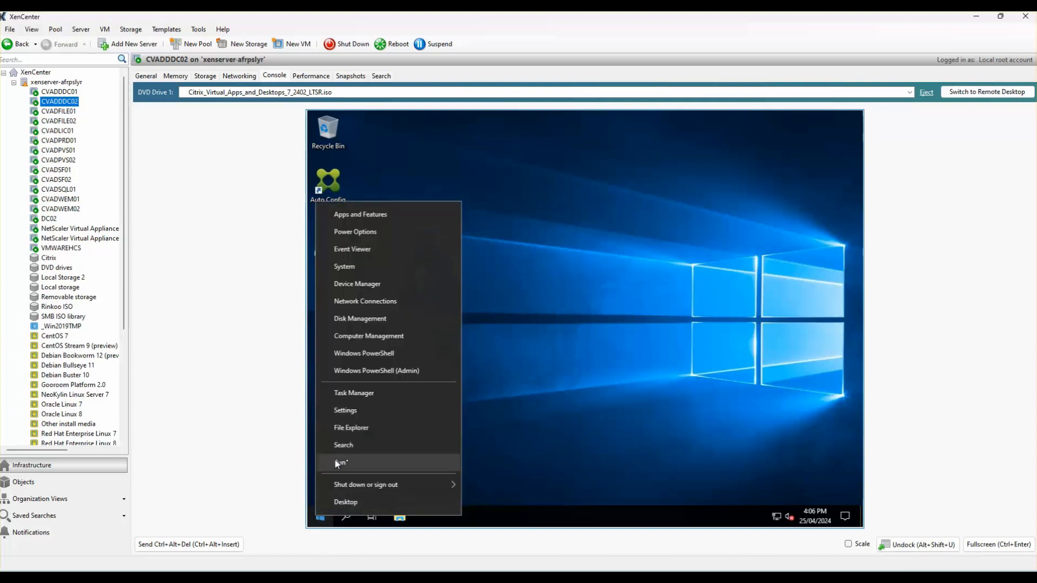
{"action": "left_click", "coordinate": [335, 459]}
{"action": "type", "text": "cmd"}
{"action": "key", "text": "Return"}
{"action": "type", "text": "ping 192.168.1.147"}
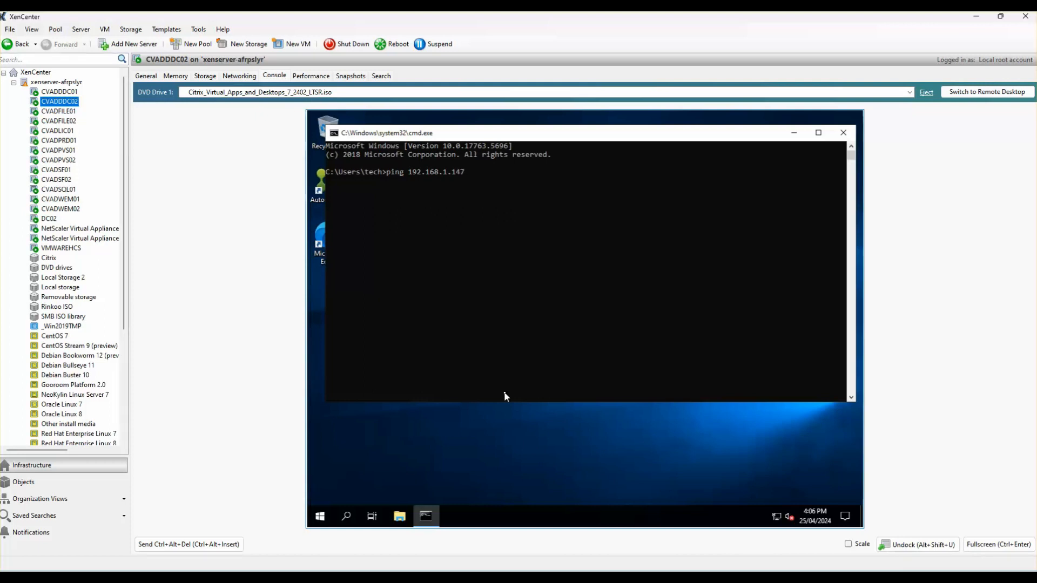
{"action": "key", "text": "Return"}
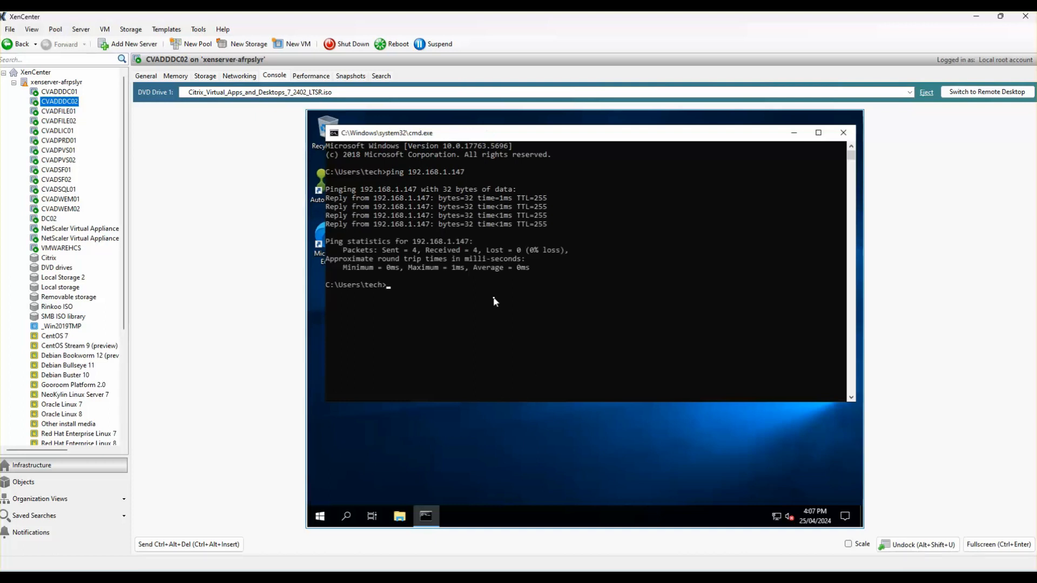
{"action": "type", "text": "ping citrixddc.eubitech.co.nz"}
{"action": "key", "text": "Return"}
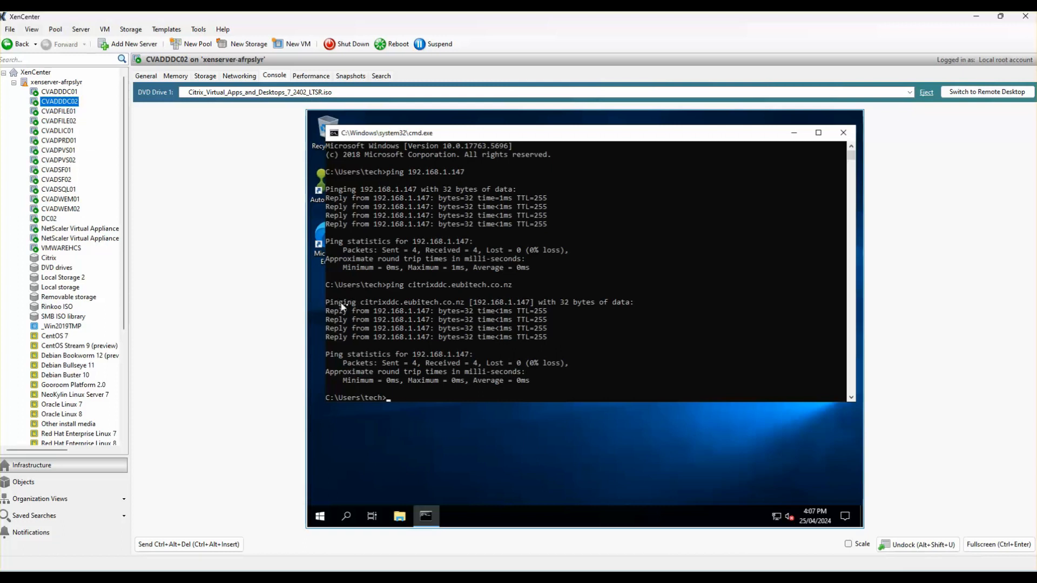
Step: Copy the citrixddc.eubitech.co.nz name from the ping output and switch to the CVADSF01 console
{"action": "left_click_drag", "start_coordinate": [361, 304], "coordinate": [464, 307]}
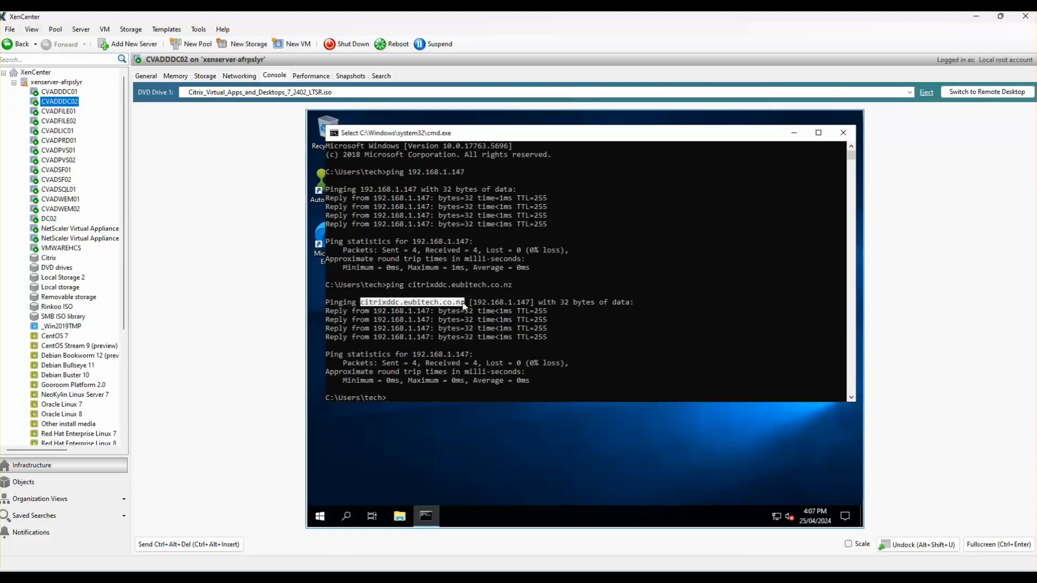
{"action": "right_click", "coordinate": [502, 286]}
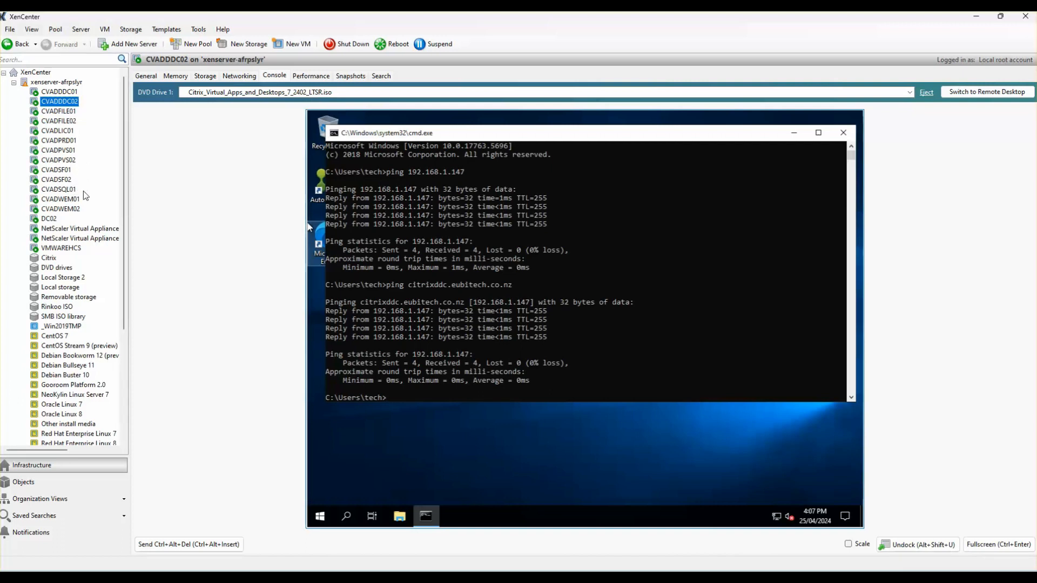
{"action": "left_click", "coordinate": [56, 170]}
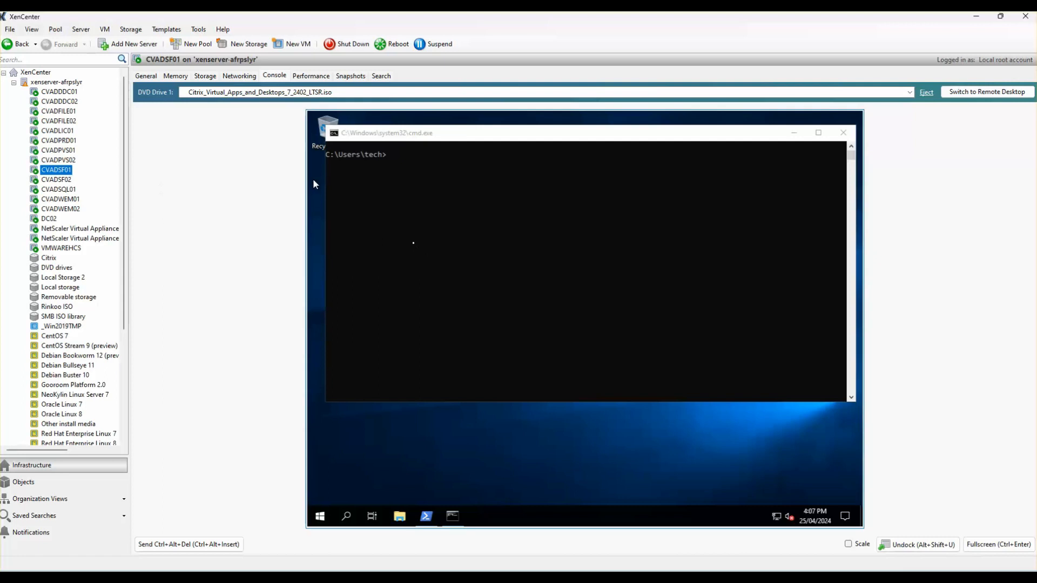
Step: Minimize the command prompt, launch Citrix StoreFront on CVADSF01, and view the Stores node
{"action": "left_click", "coordinate": [792, 130]}
{"action": "left_click", "coordinate": [320, 516]}
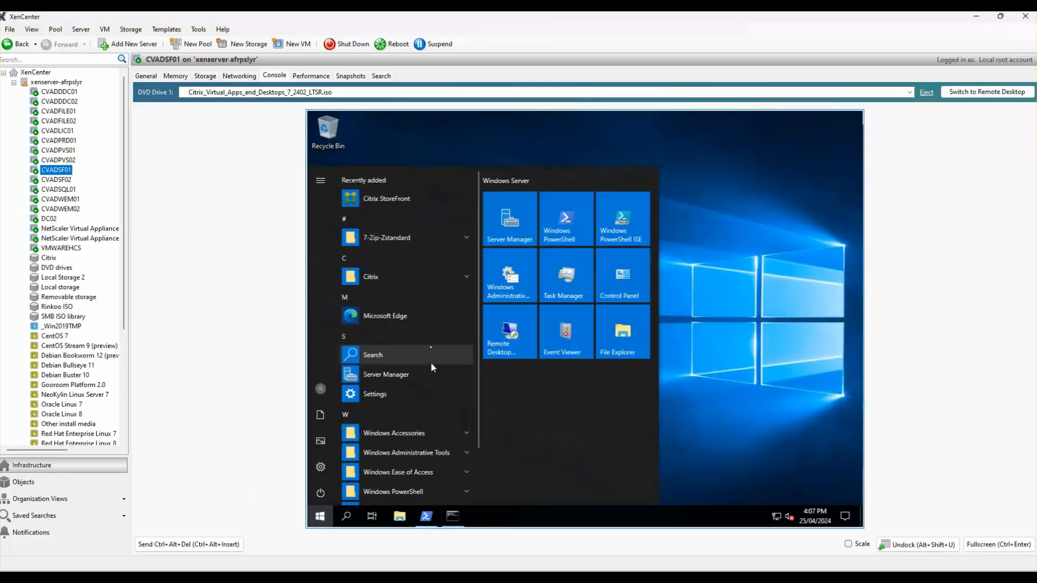
{"action": "left_click", "coordinate": [419, 205]}
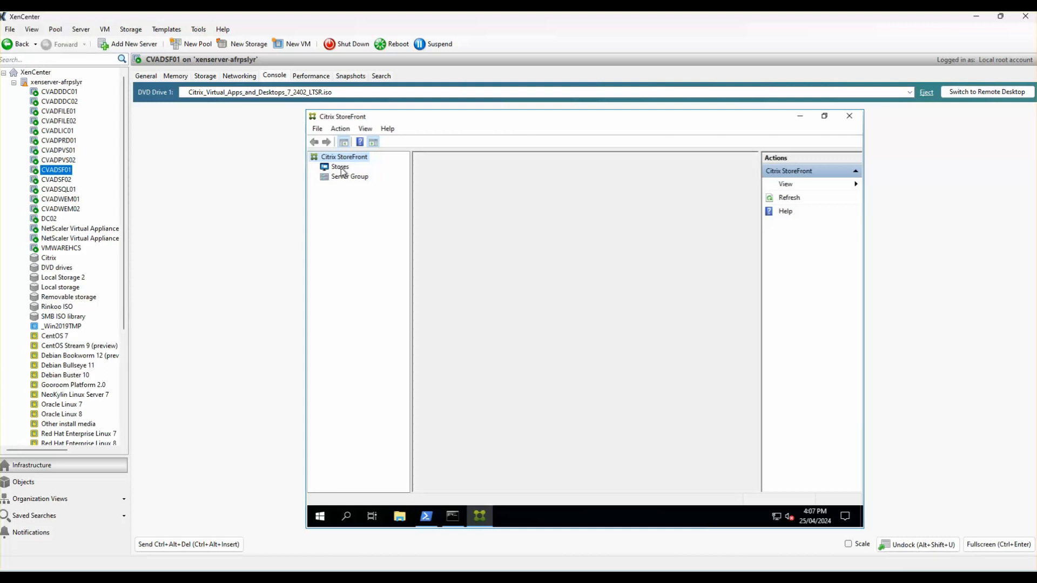
{"action": "left_click", "coordinate": [341, 169]}
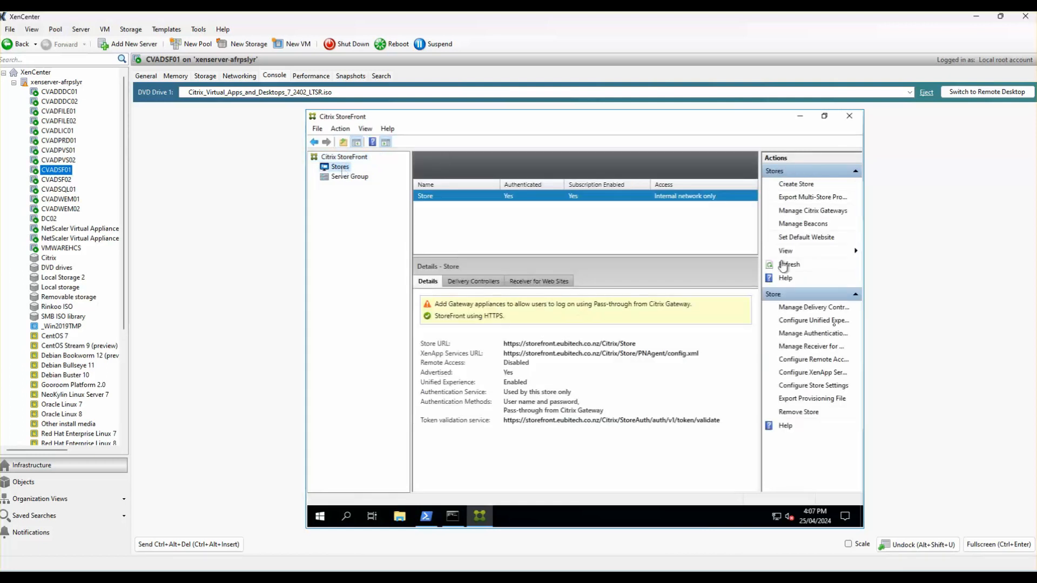
Step: Replace the store's cvadddc01 and cvadddc02 delivery controllers with citrixddc.eubitech.co.nz and apply
{"action": "left_click", "coordinate": [819, 312]}
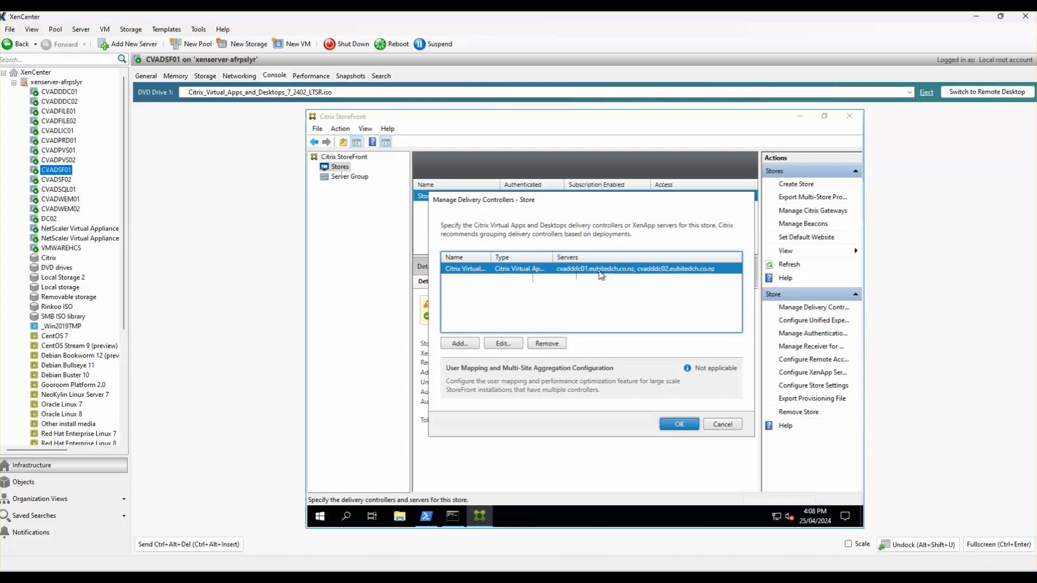
{"action": "left_click", "coordinate": [503, 345]}
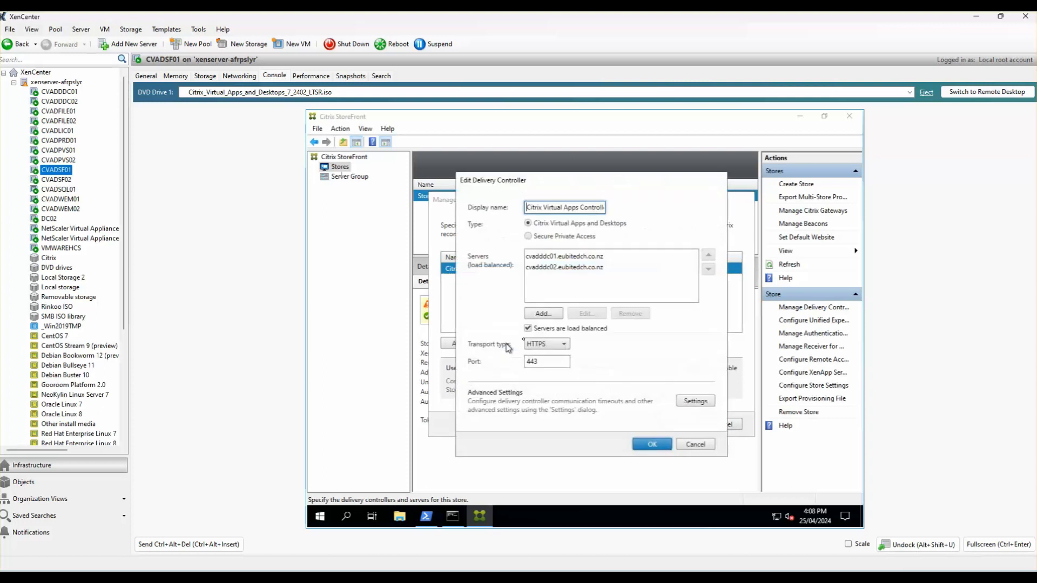
{"action": "left_click", "coordinate": [571, 258]}
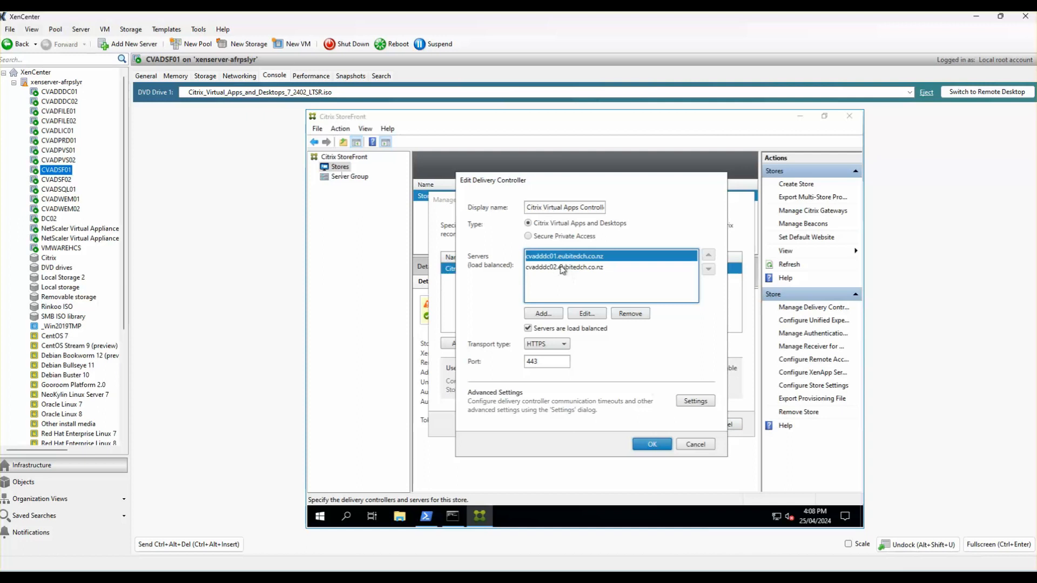
{"action": "left_click", "coordinate": [624, 314]}
{"action": "left_click", "coordinate": [625, 315]}
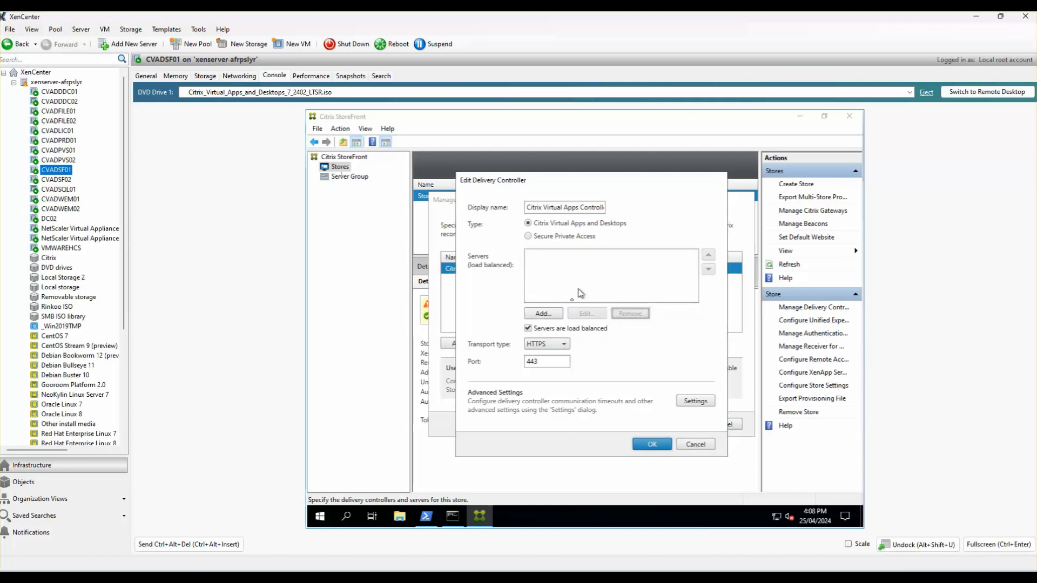
{"action": "left_click", "coordinate": [545, 314]}
{"action": "type", "text": "citrixddc.eubitech.co.nz"}
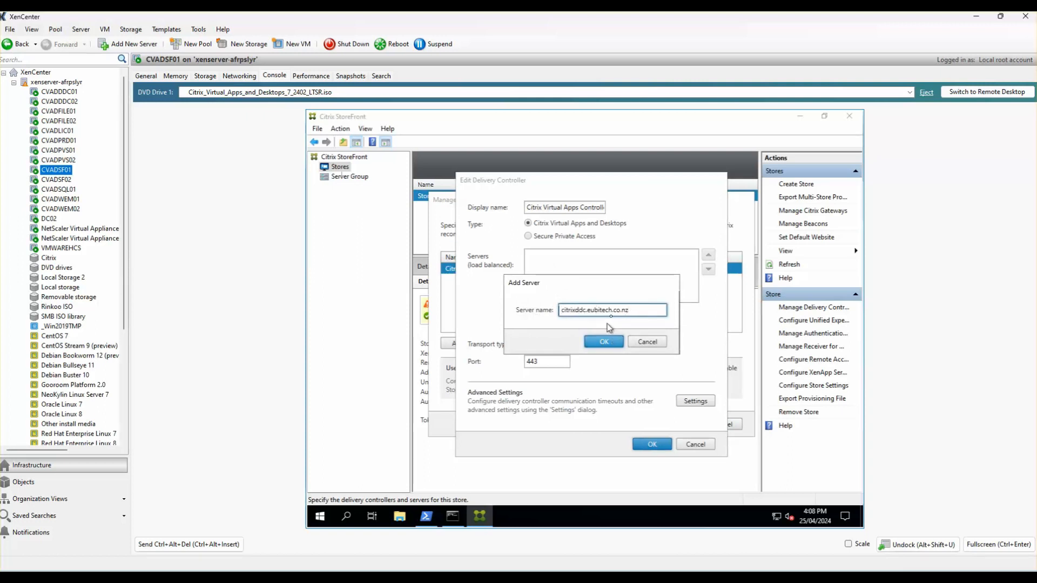
{"action": "left_click", "coordinate": [604, 342]}
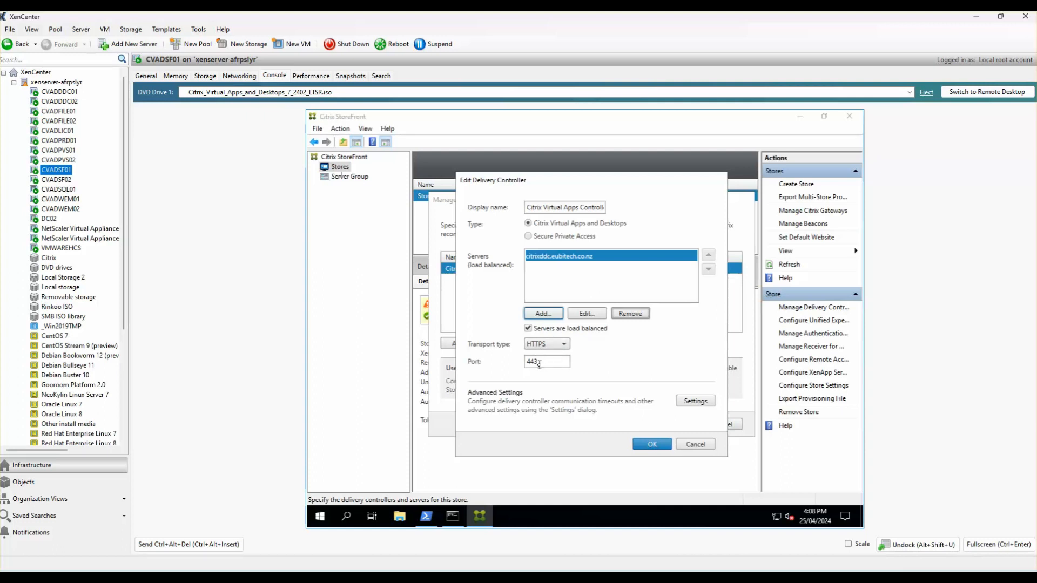
{"action": "left_click", "coordinate": [652, 446]}
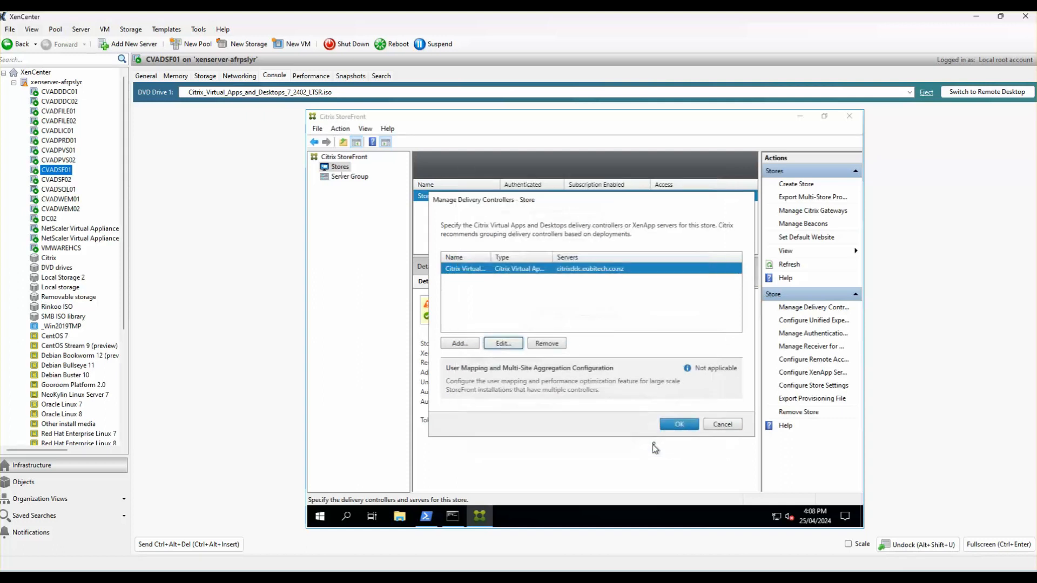
{"action": "left_click", "coordinate": [676, 427]}
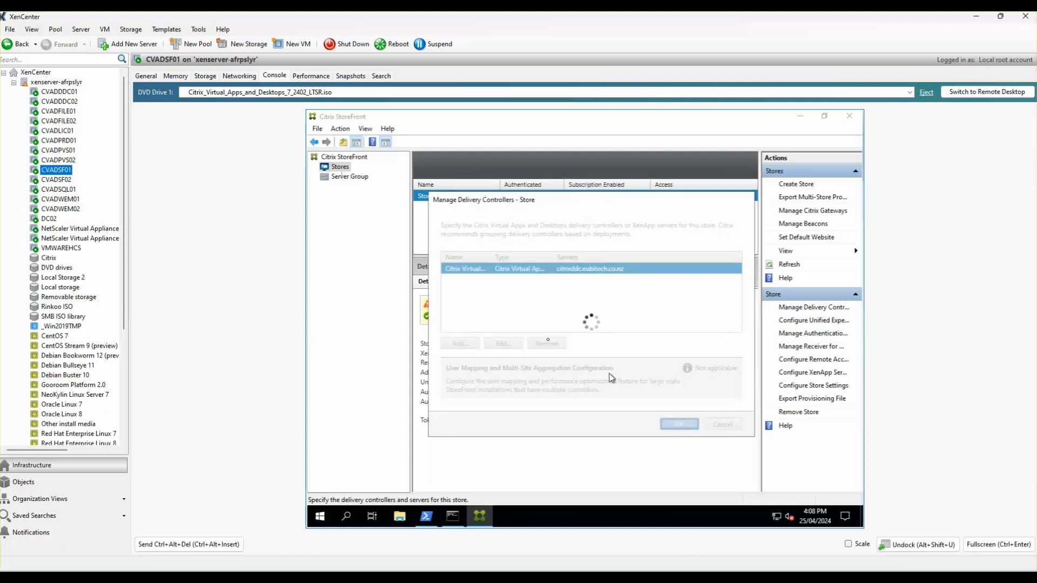
Step: Propagate the StoreFront changes to the server group and confirm with Yes
{"action": "left_click", "coordinate": [337, 158]}
{"action": "left_click", "coordinate": [342, 168]}
{"action": "left_click", "coordinate": [346, 177]}
{"action": "left_click", "coordinate": [805, 211]}
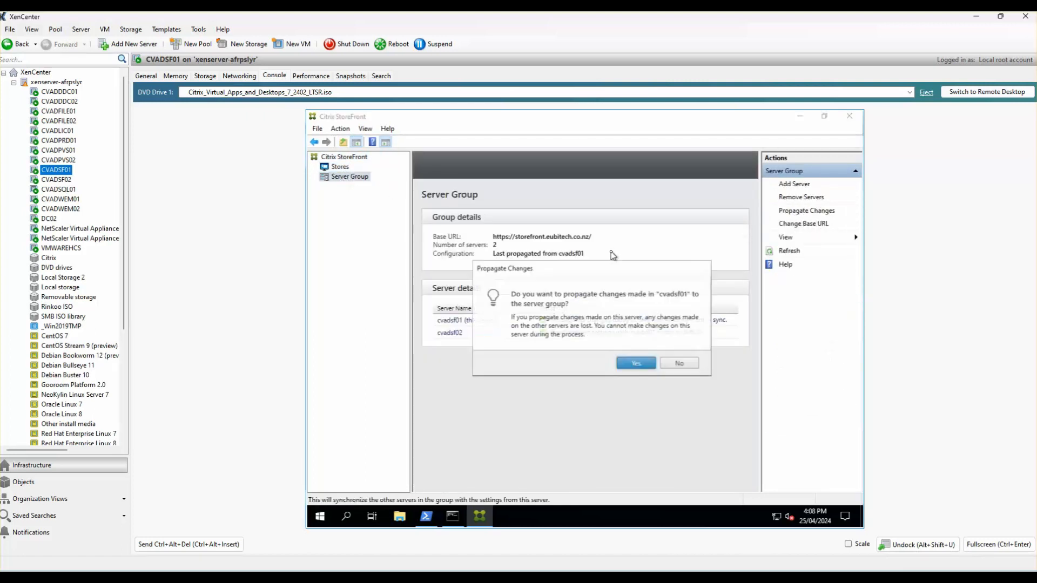
{"action": "left_click", "coordinate": [636, 363]}
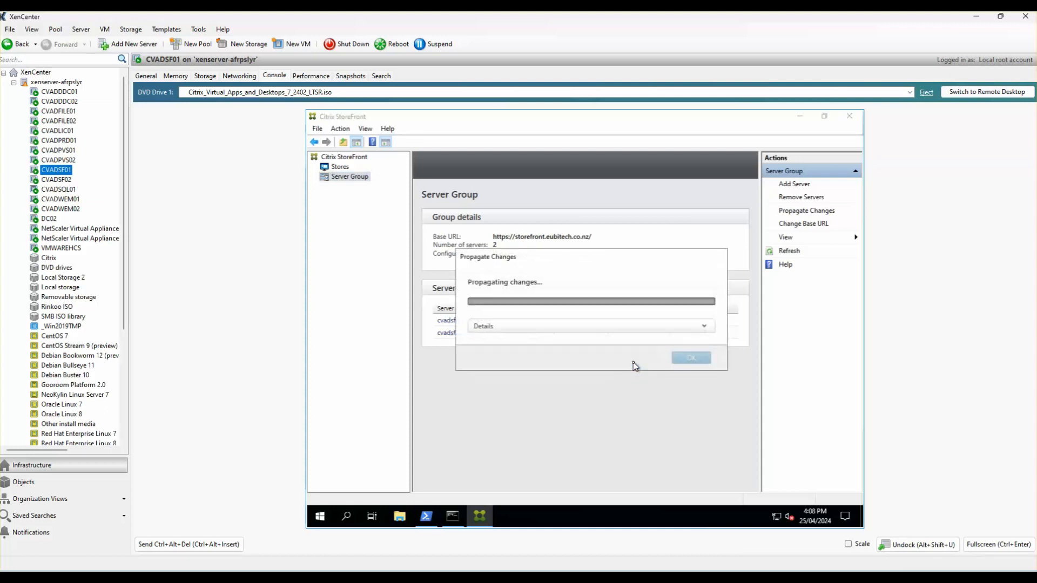